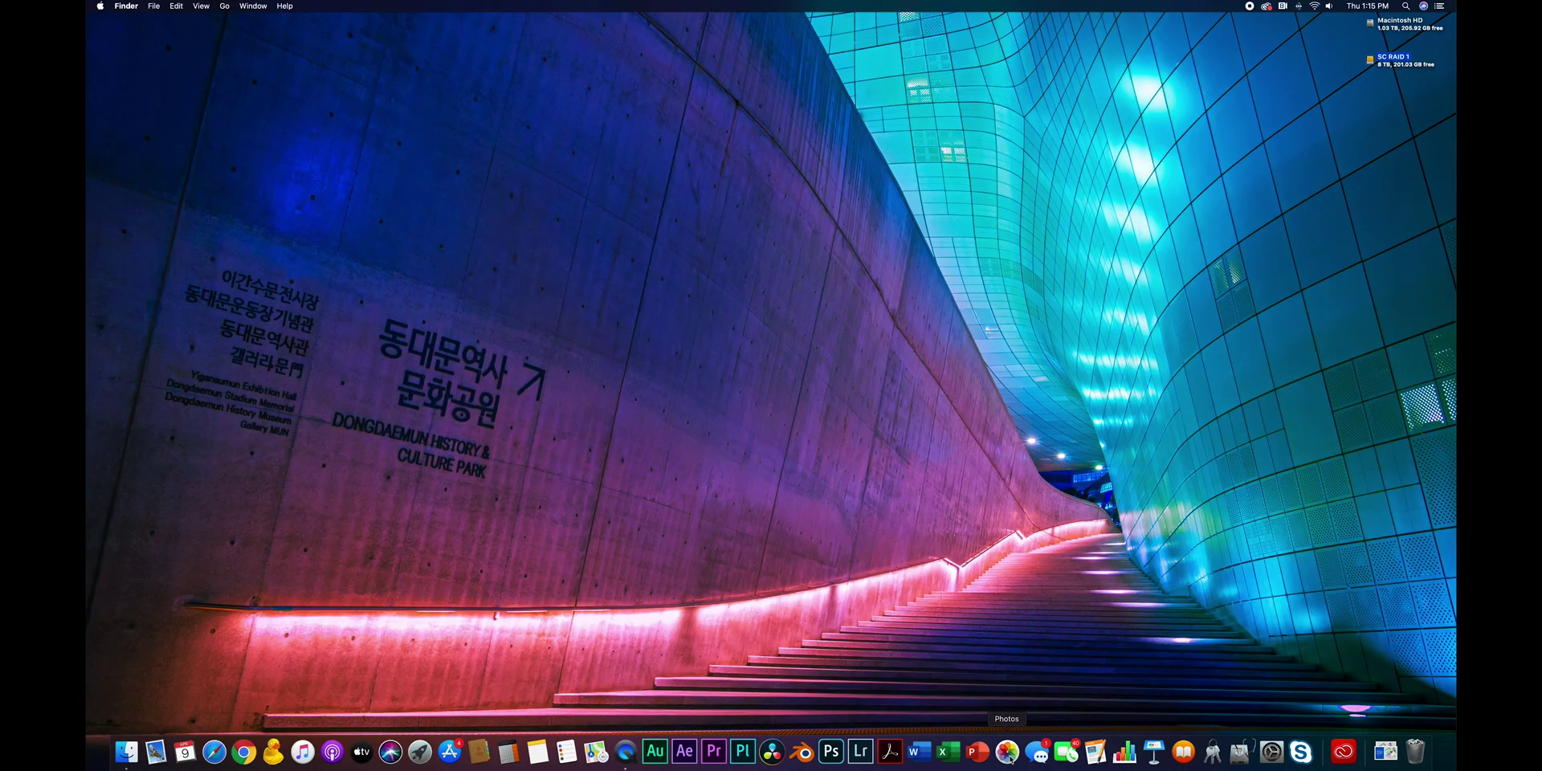
# - Open Photoshop and start a new document with a width of 3240 pixels and a height of 1080 pixels
pyautogui.click(832, 751)
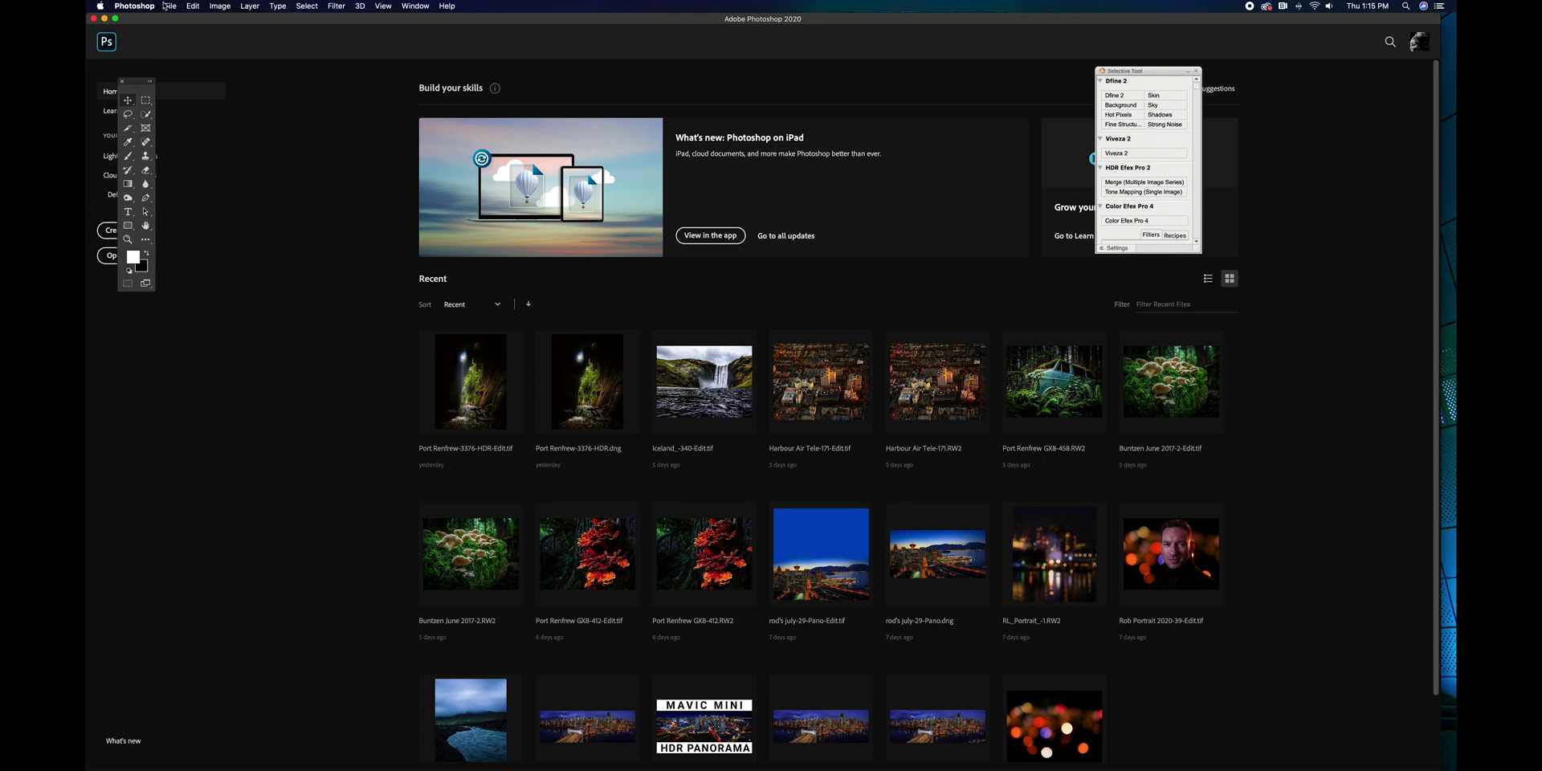
pyautogui.click(165, 5)
pyautogui.click(175, 18)
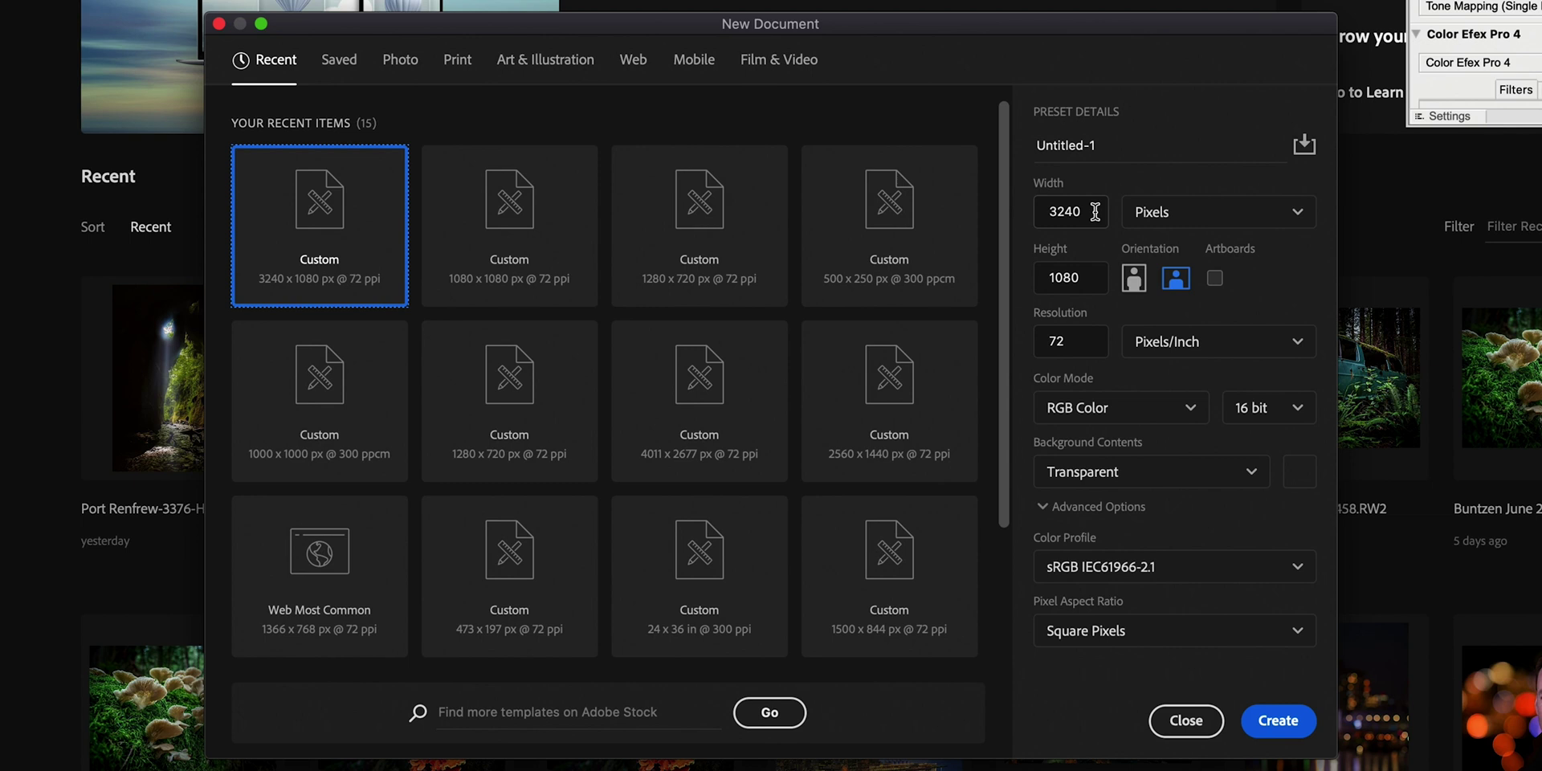
pyautogui.doubleClick(935, 296)
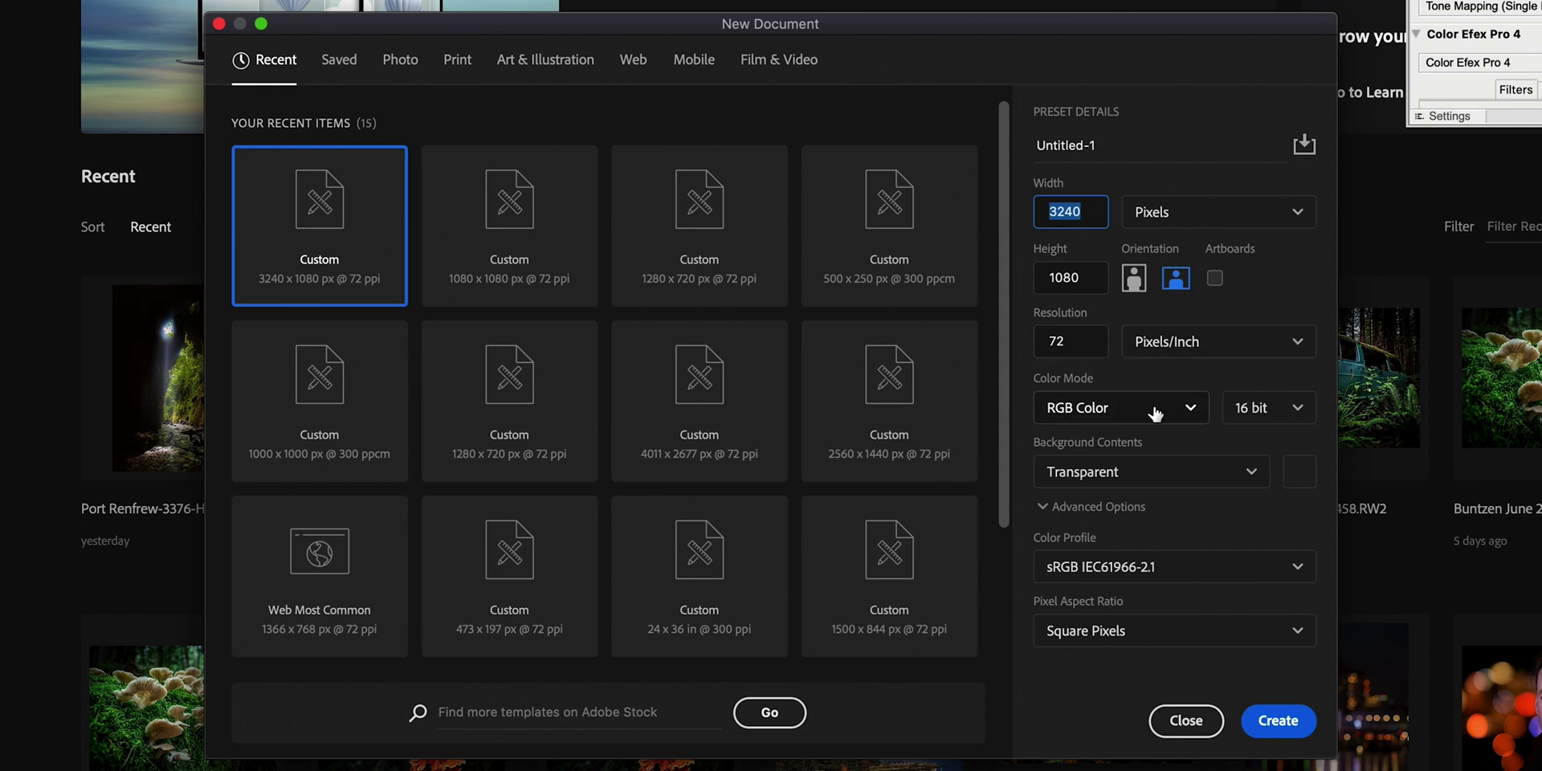
# - Set the new document's color mode to RGB Color at 16 bit and create it
pyautogui.click(1189, 410)
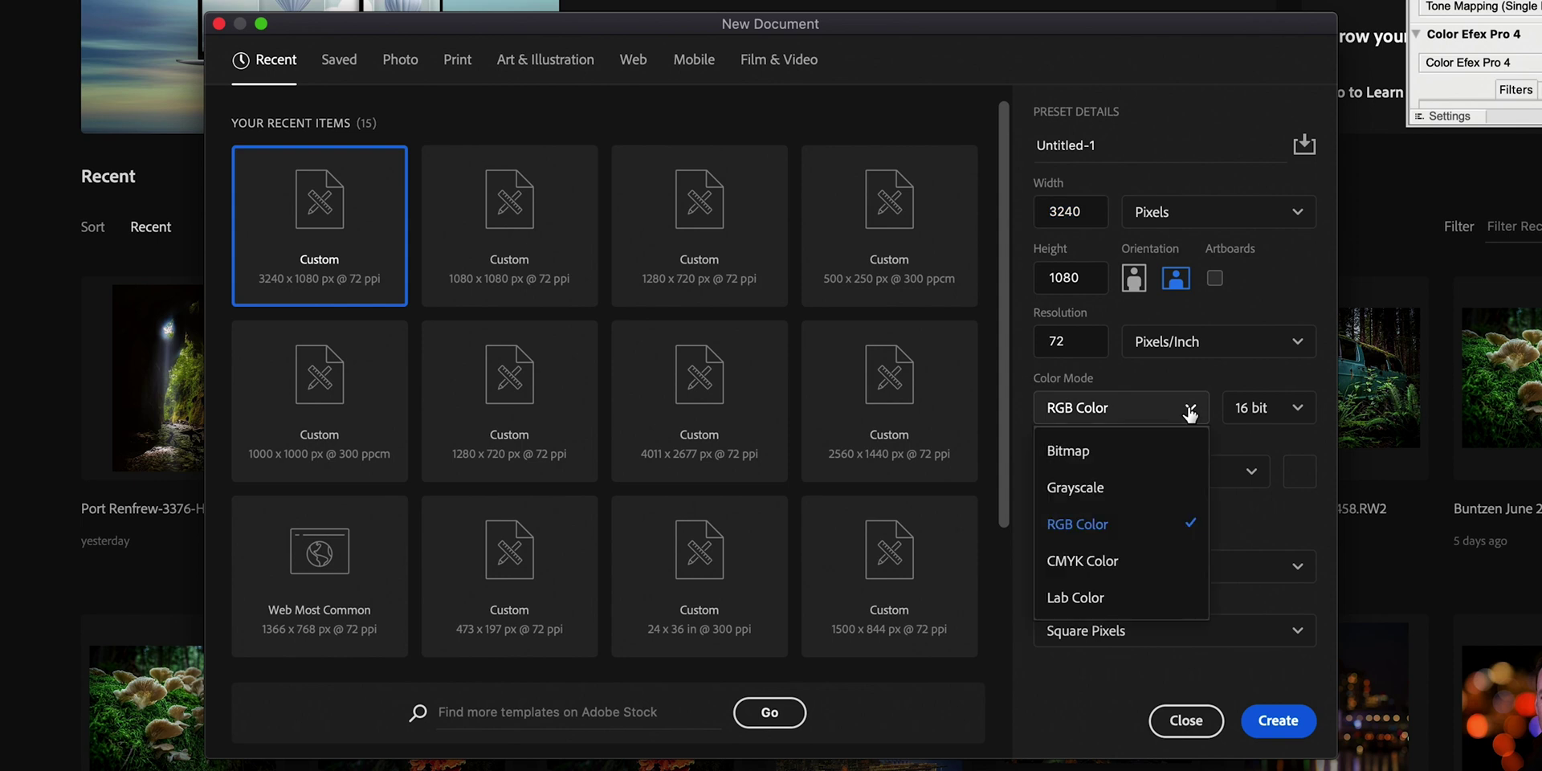
pyautogui.click(1106, 522)
pyautogui.click(1264, 420)
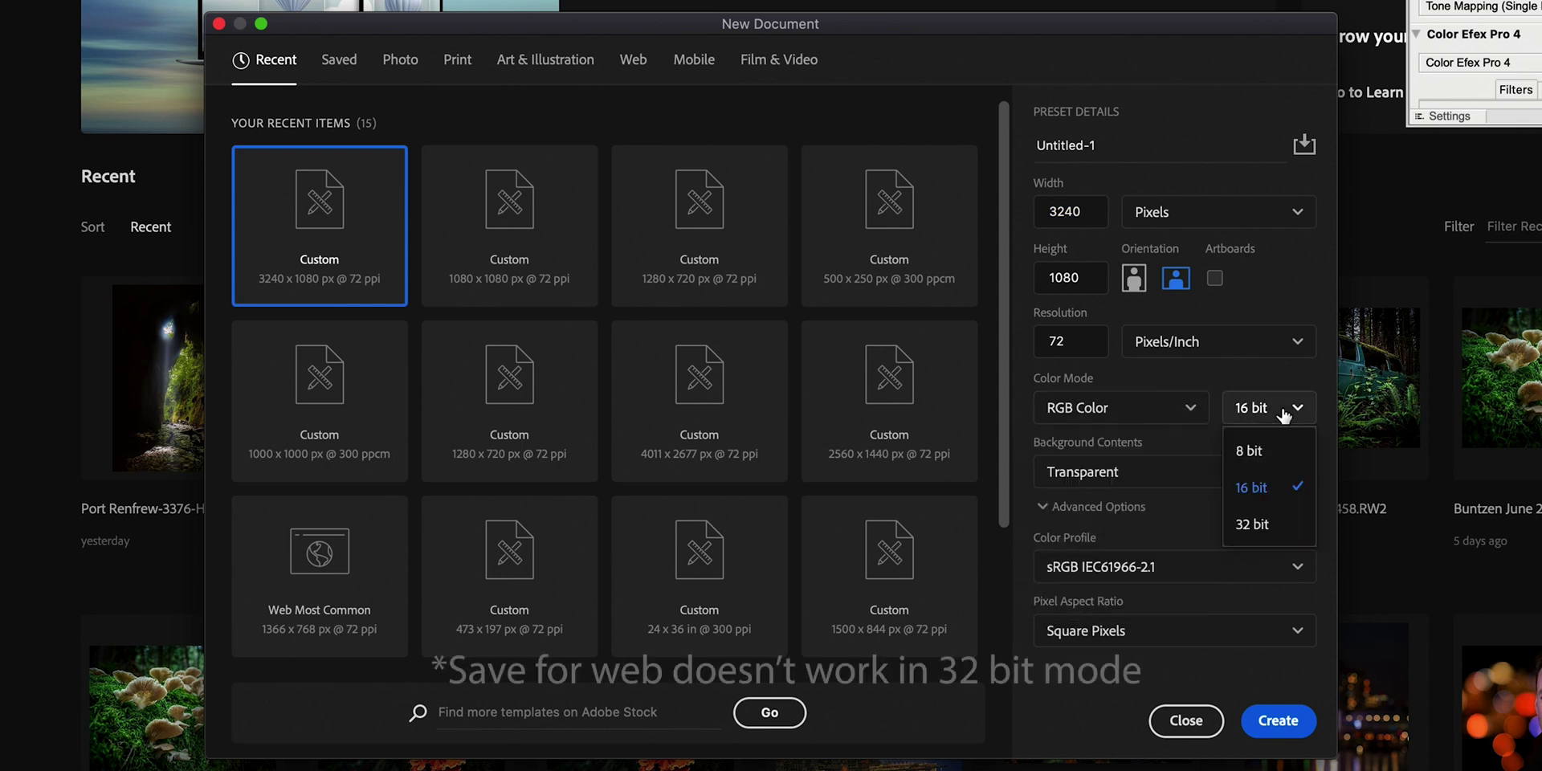
pyautogui.click(1283, 536)
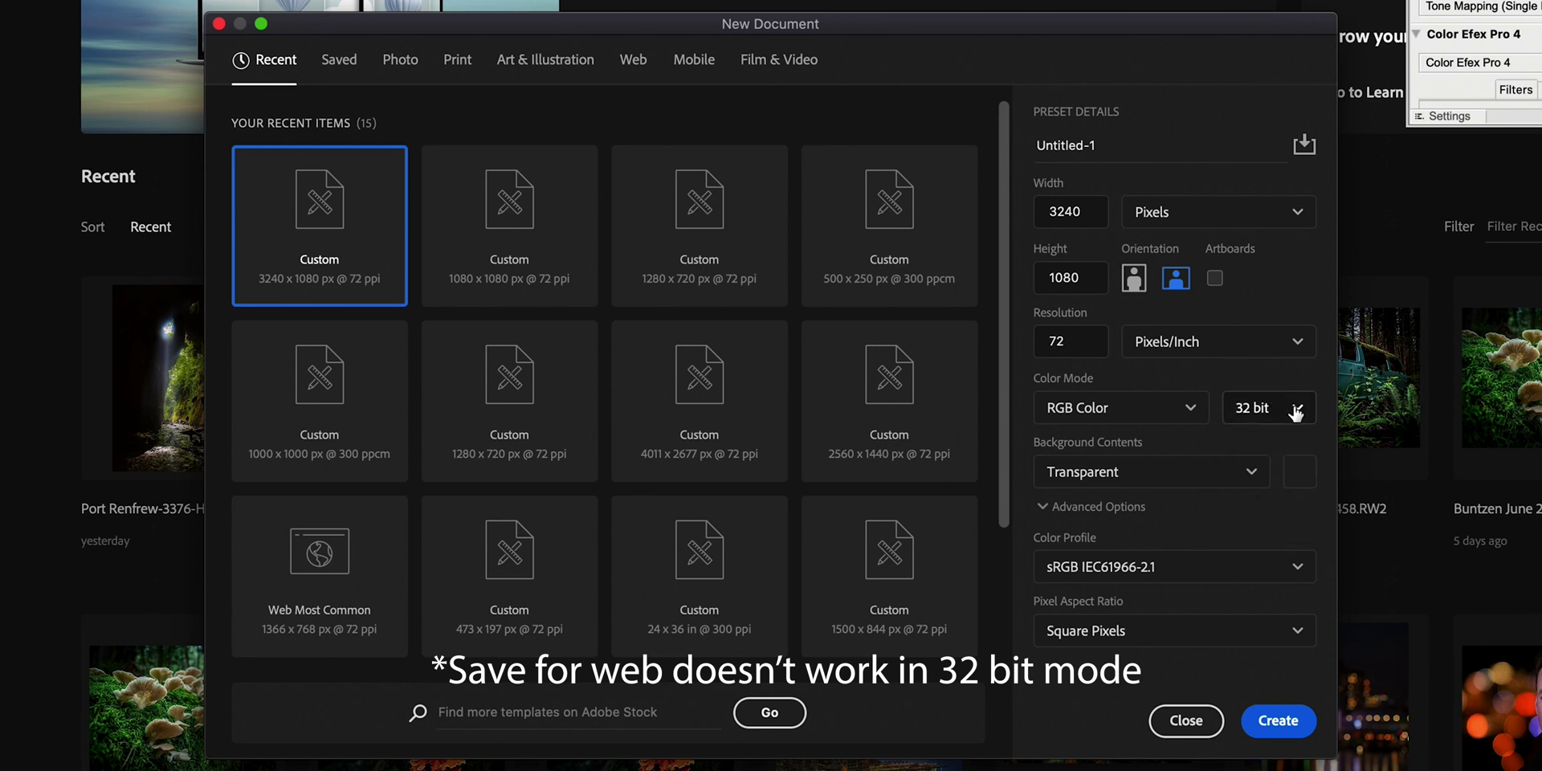
pyautogui.click(1294, 411)
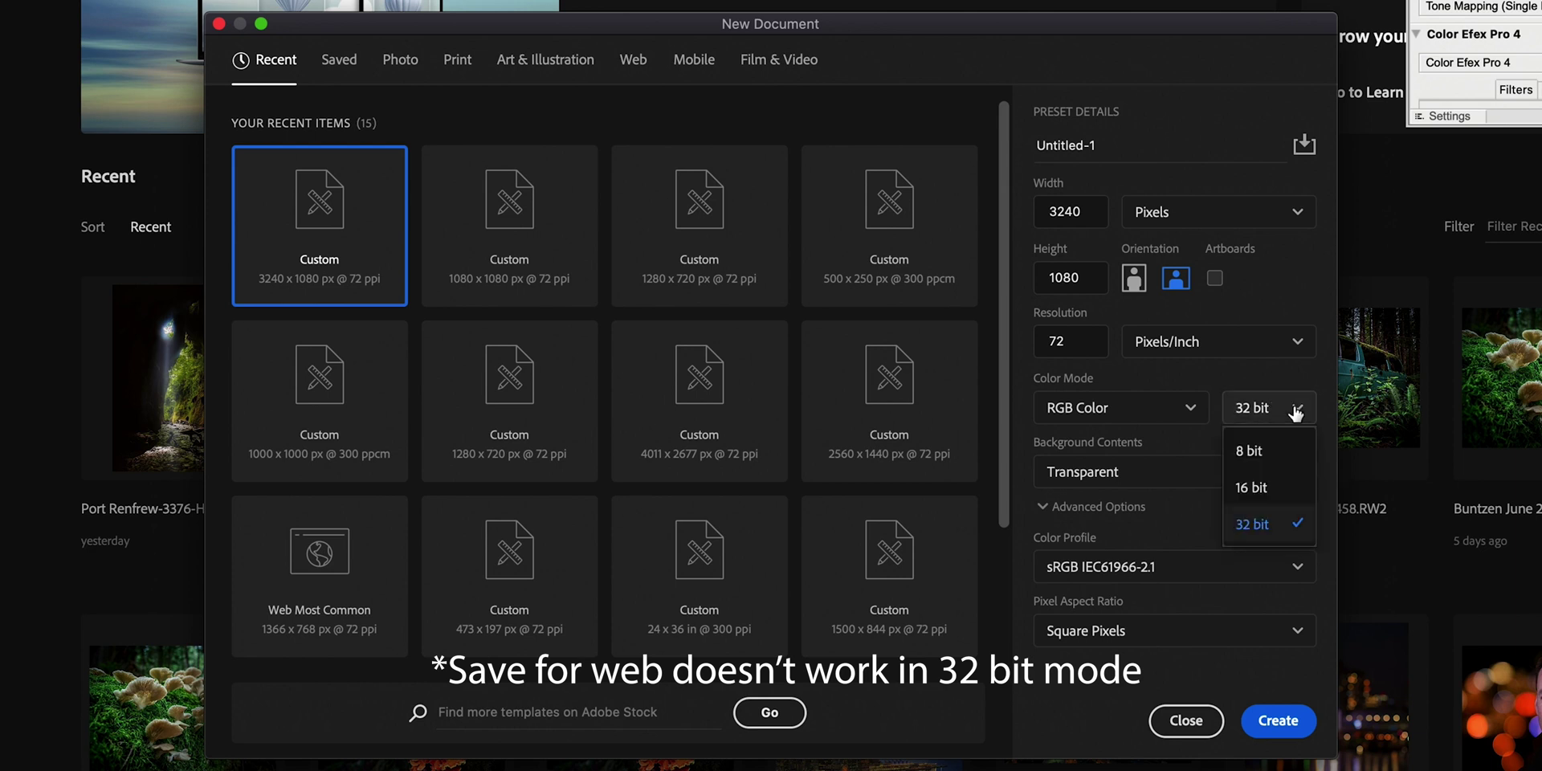
pyautogui.click(1269, 488)
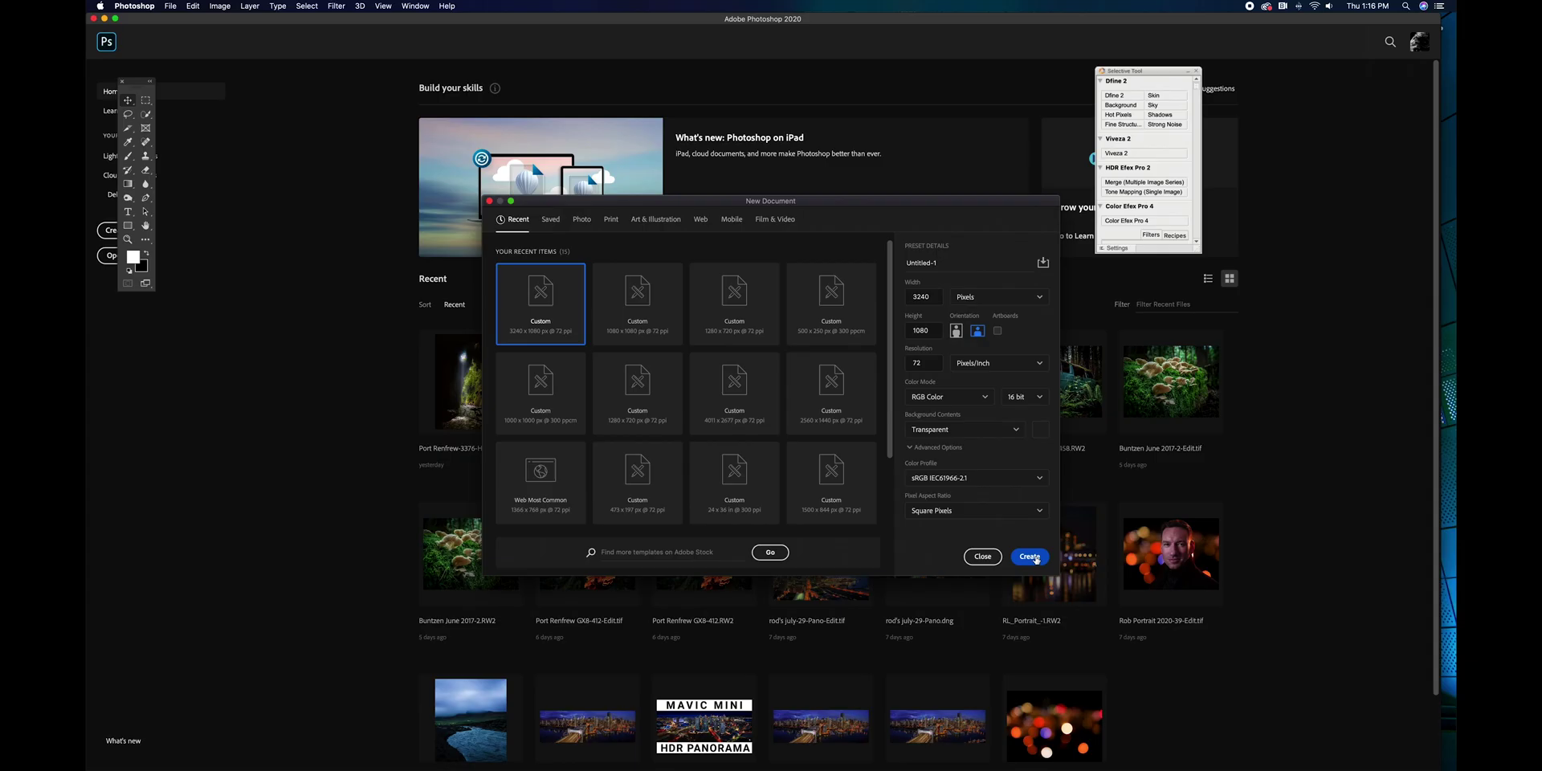
pyautogui.click(1289, 723)
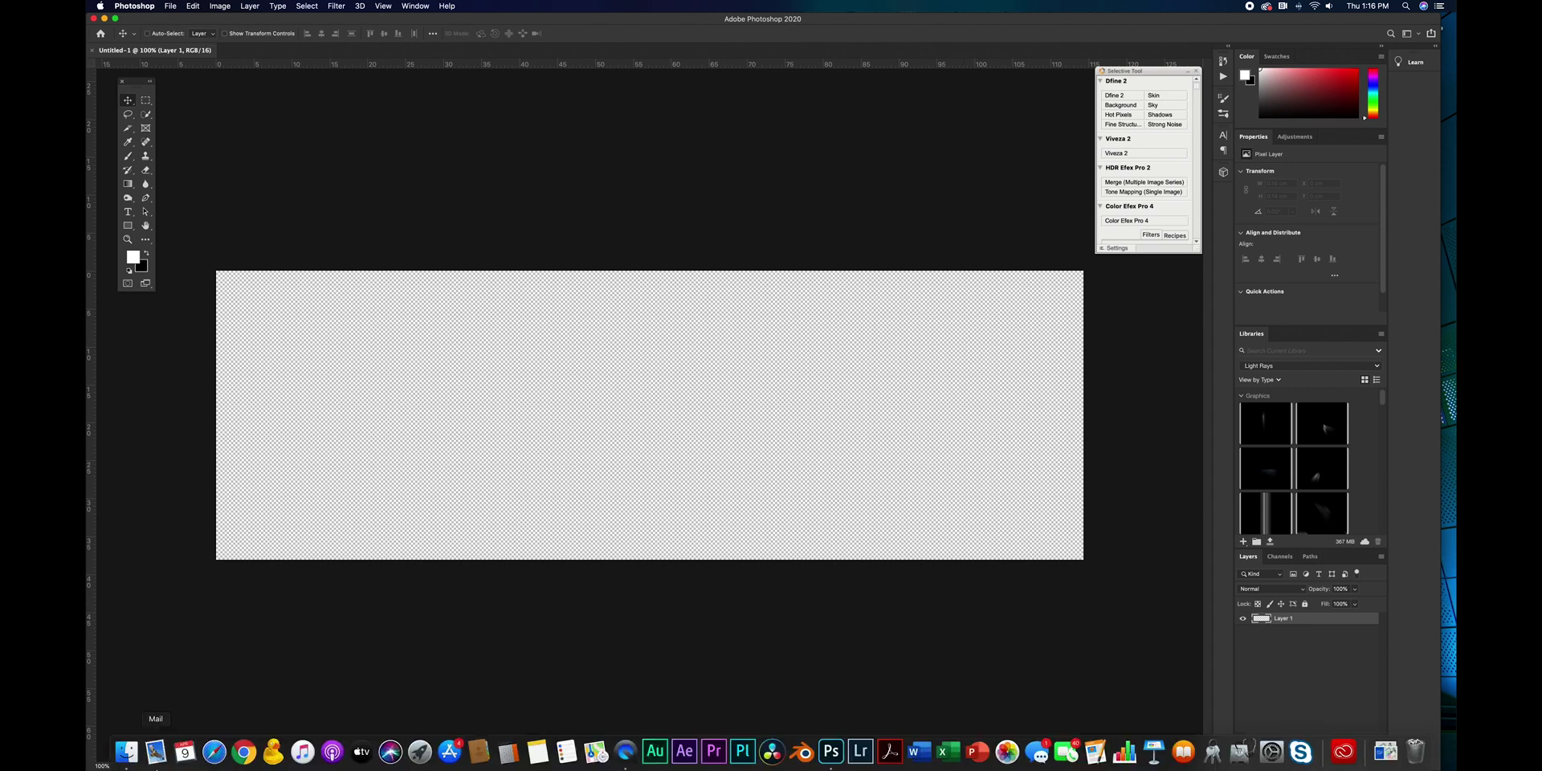
# - Search this Mac in Finder for "vancouver panorama" and place Vancouver Panorama.jpg into the blank Photoshop document
pyautogui.click(126, 752)
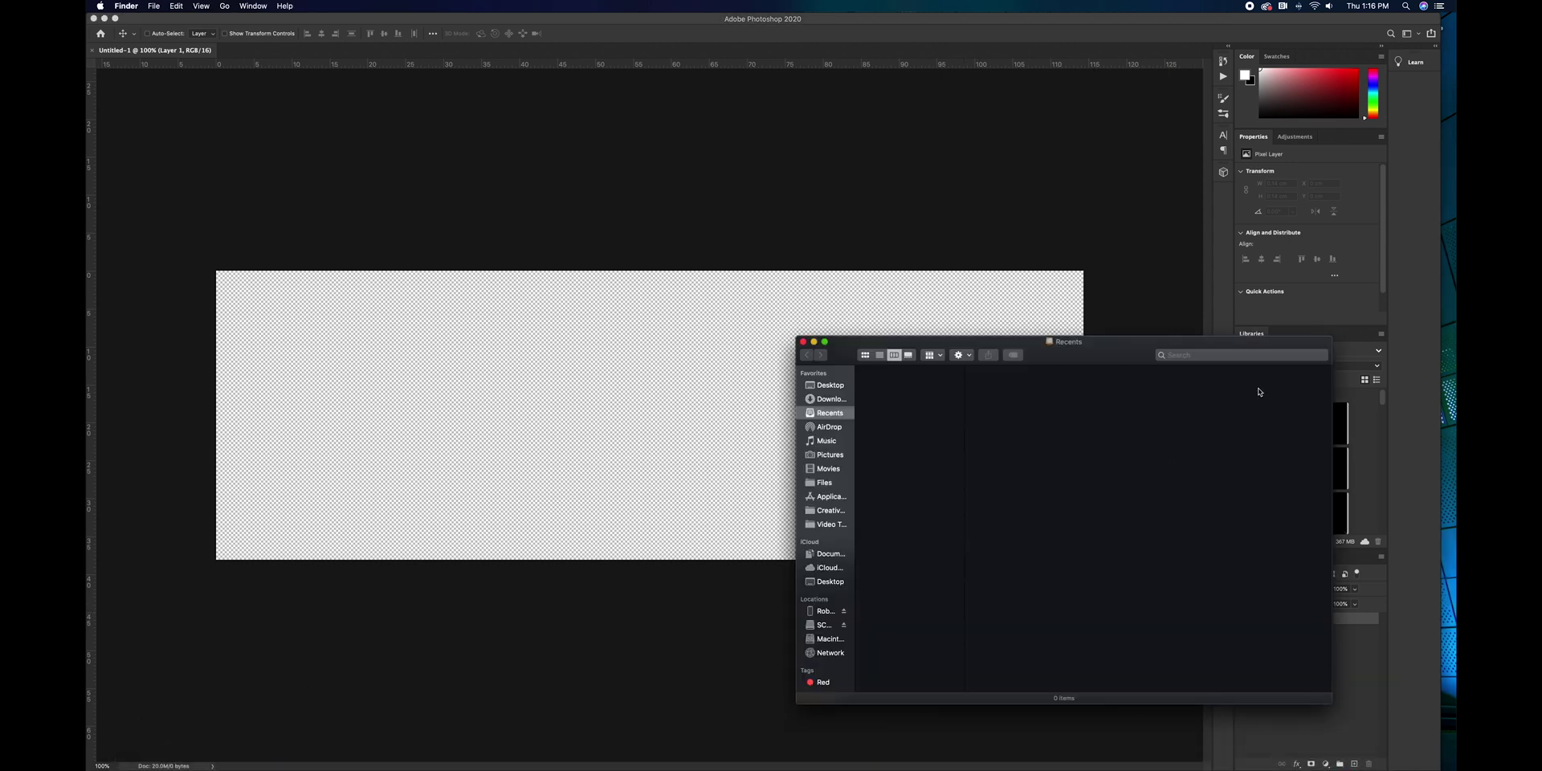
pyautogui.click(1246, 353)
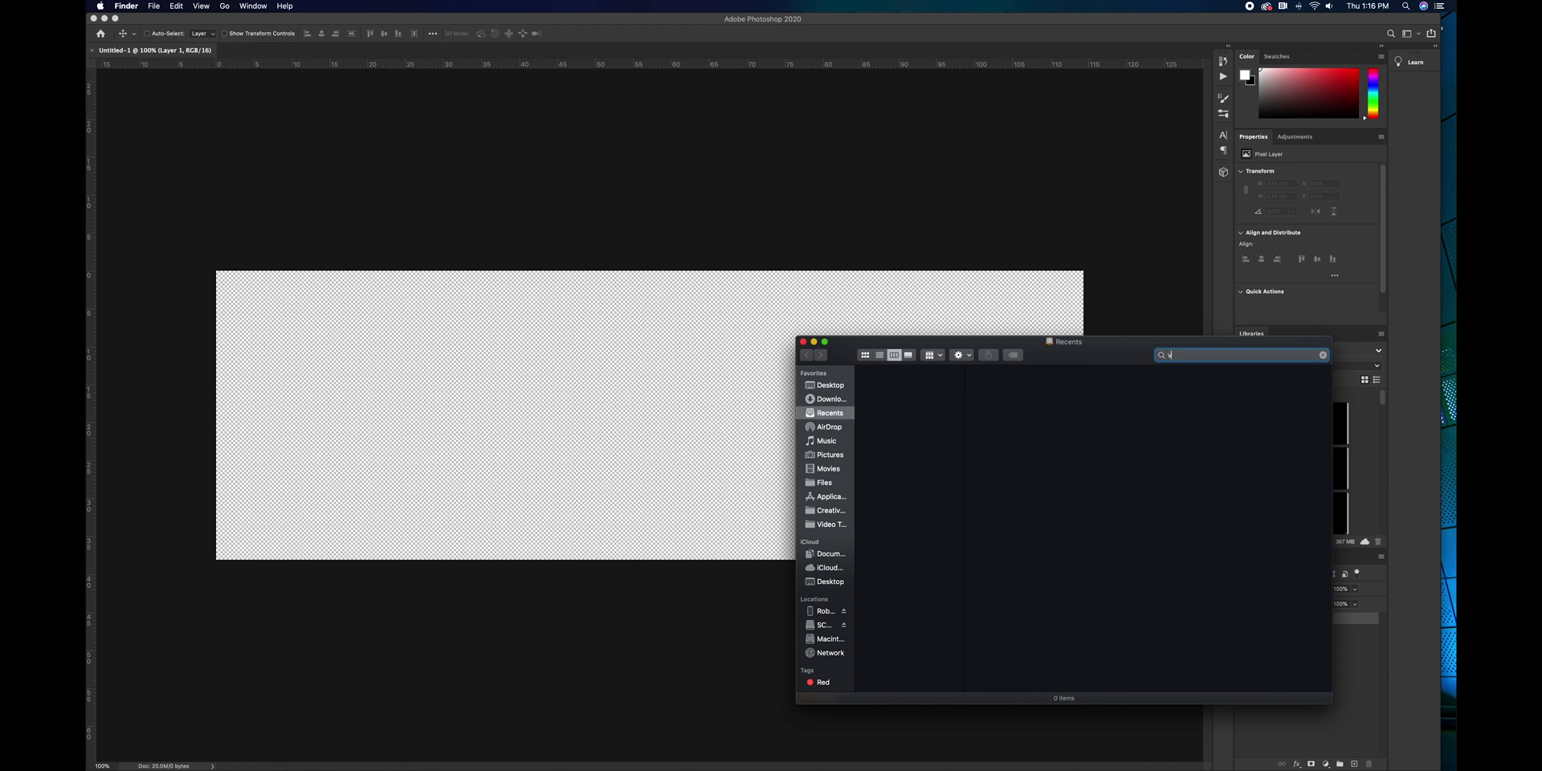
pyautogui.write('vancouver pa')
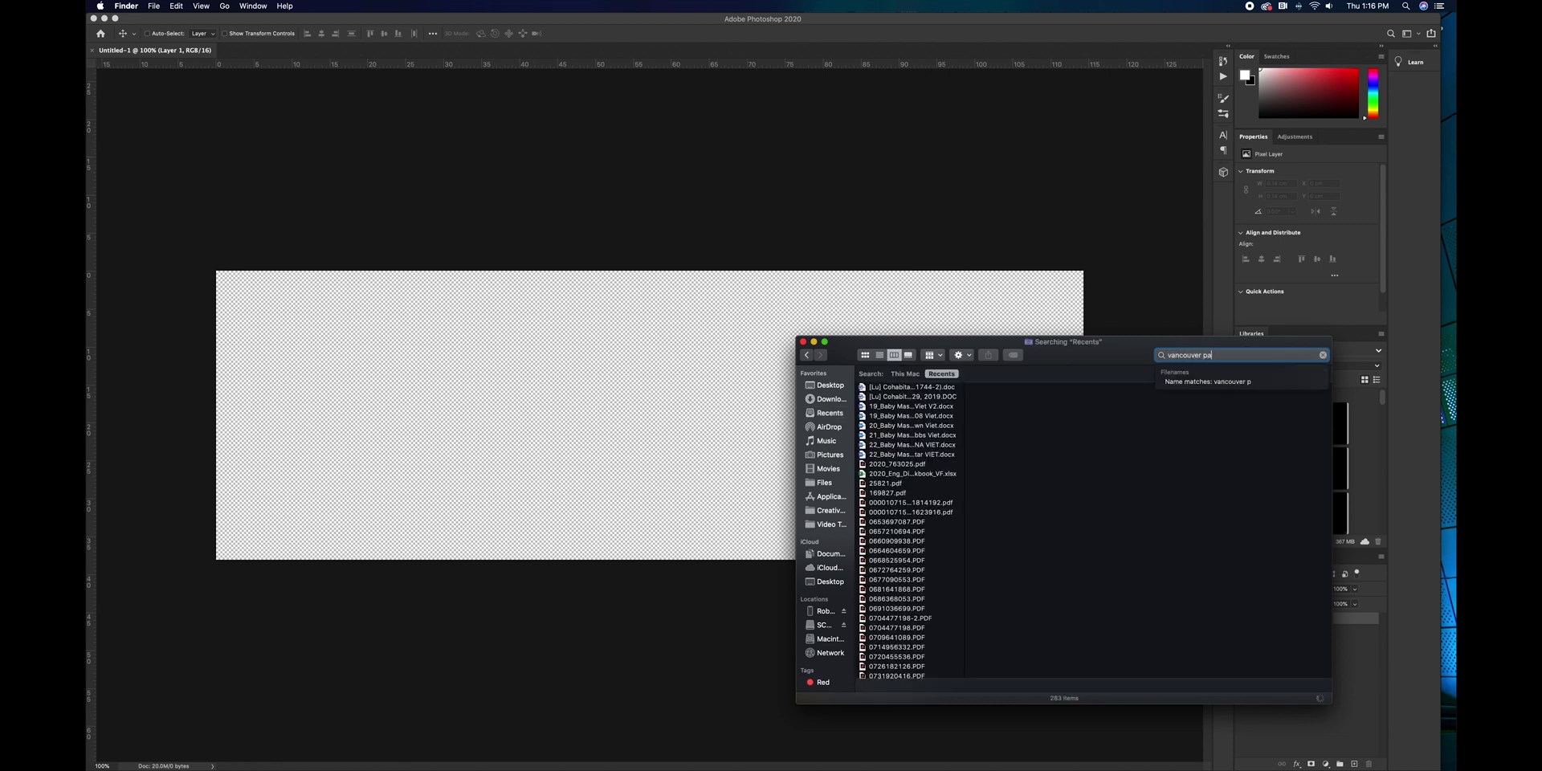
pyautogui.write('norama')
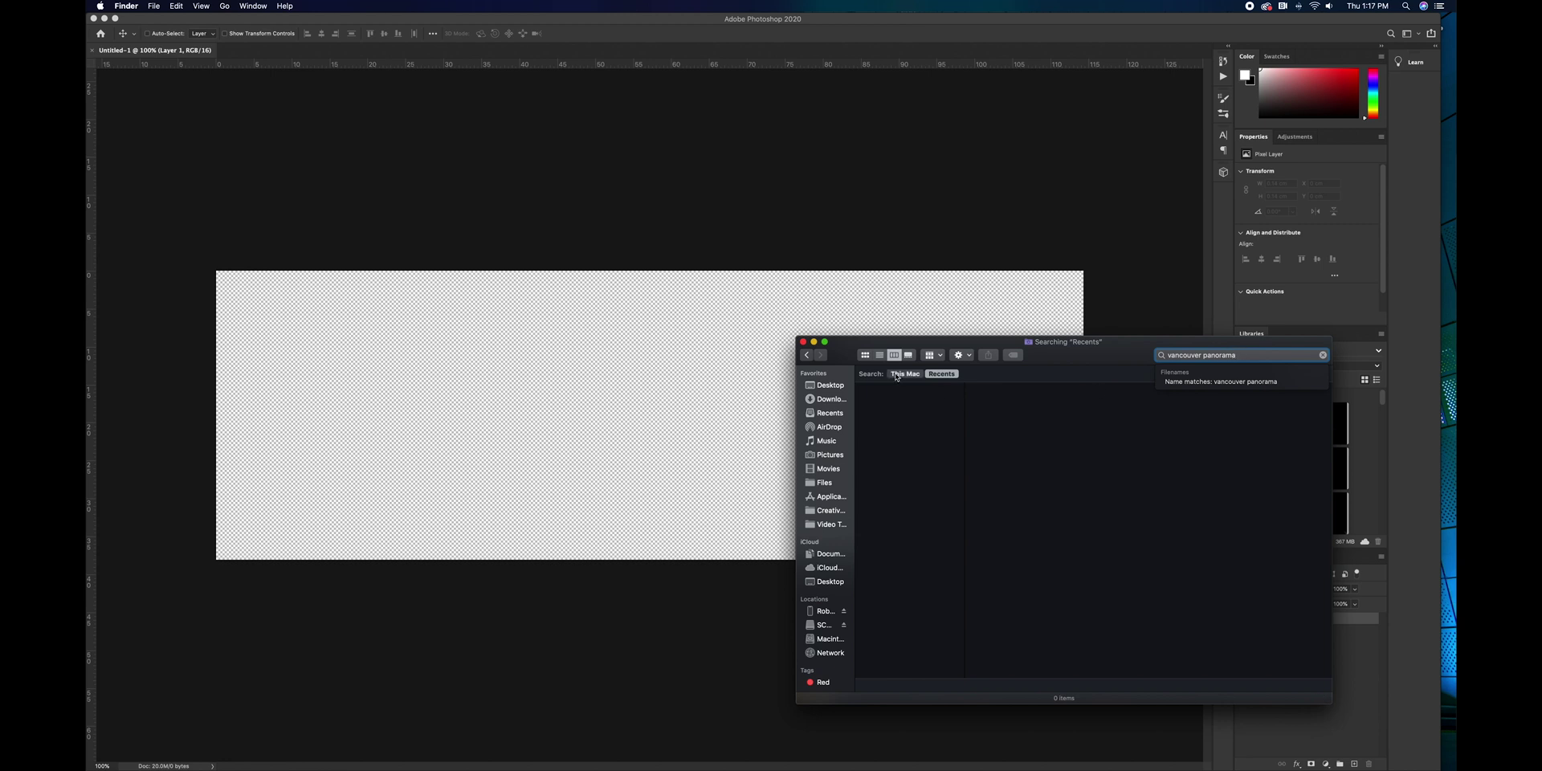
pyautogui.click(905, 373)
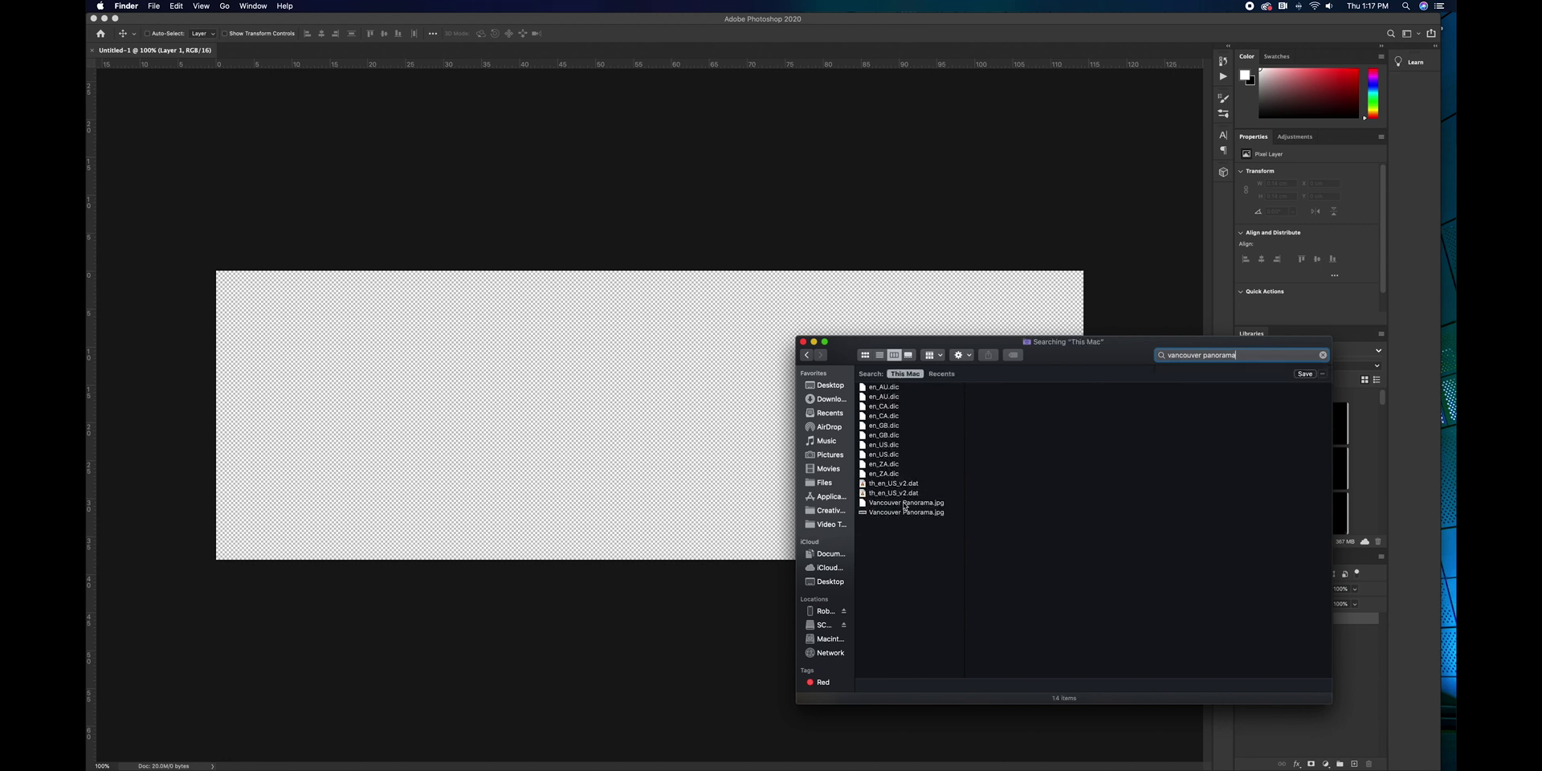
pyautogui.click(908, 512)
pyautogui.moveTo(907, 513); pyautogui.dragTo(567, 426)
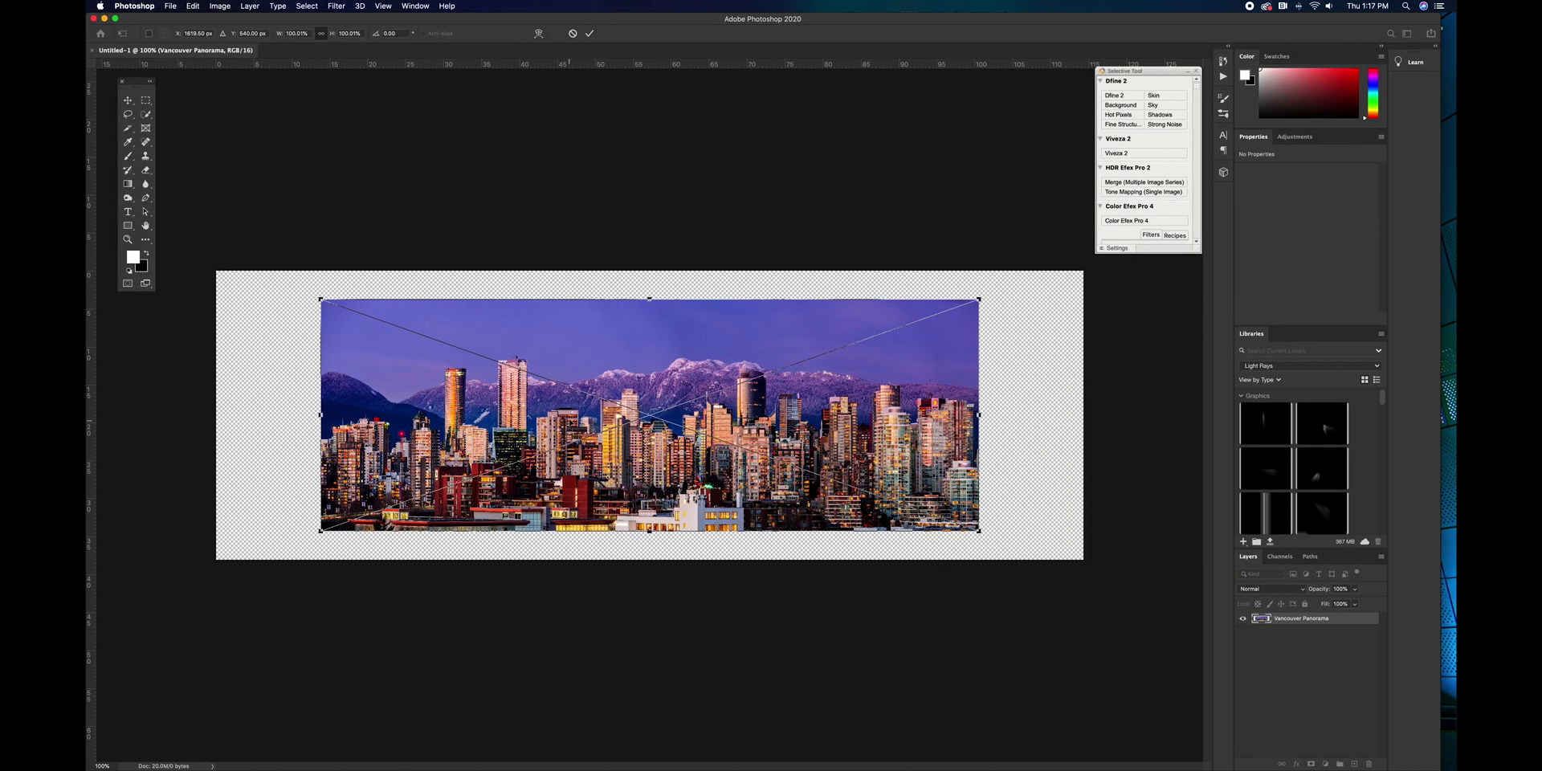
# - Enlarge and reposition the placed panorama so it fills the whole canvas, and commit the transform
pyautogui.moveTo(320, 297); pyautogui.dragTo(171, 247)
pyautogui.moveTo(581, 419); pyautogui.dragTo(647, 428)
pyautogui.moveTo(275, 273); pyautogui.dragTo(217, 245)
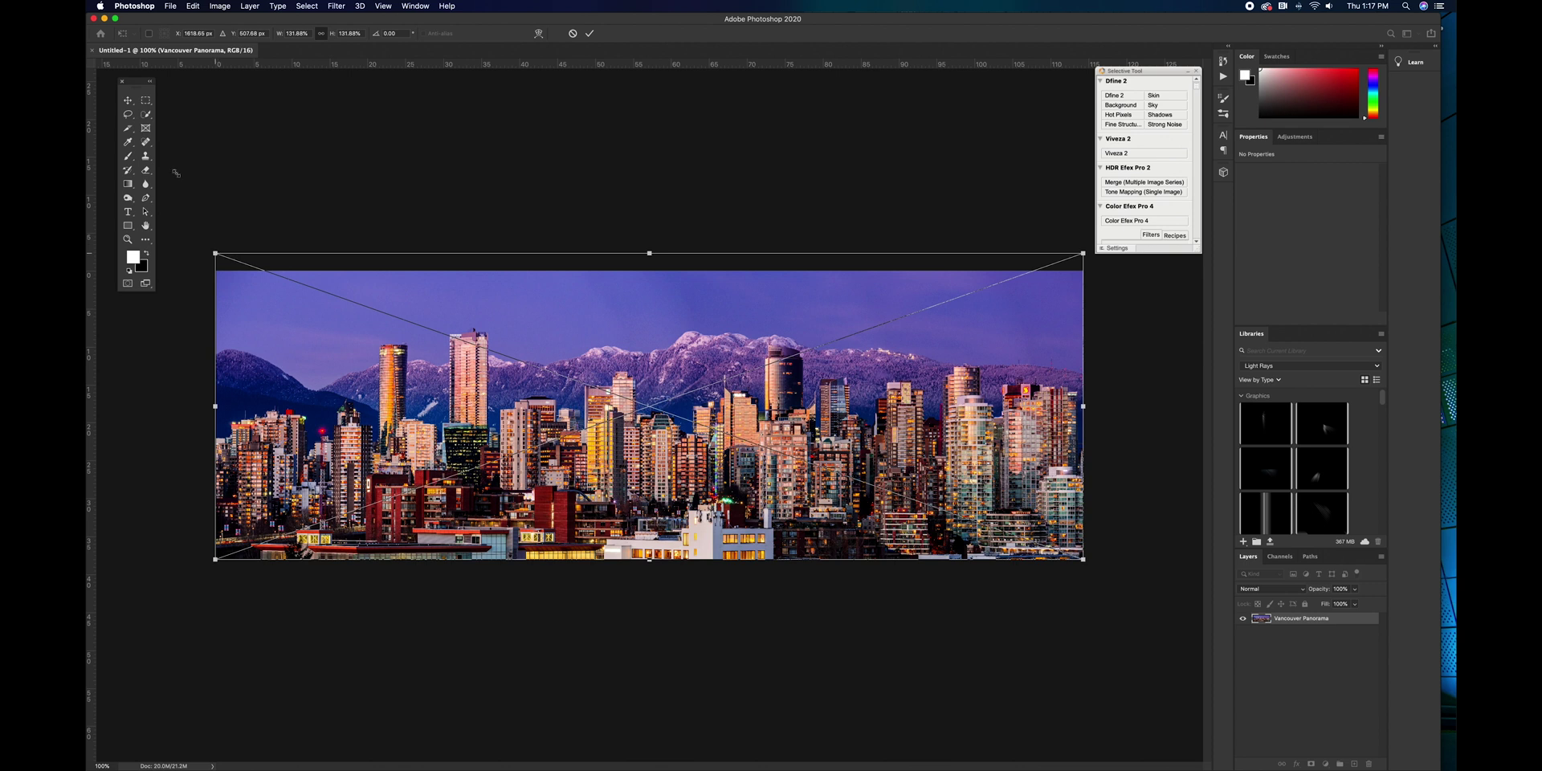
pyautogui.click(124, 102)
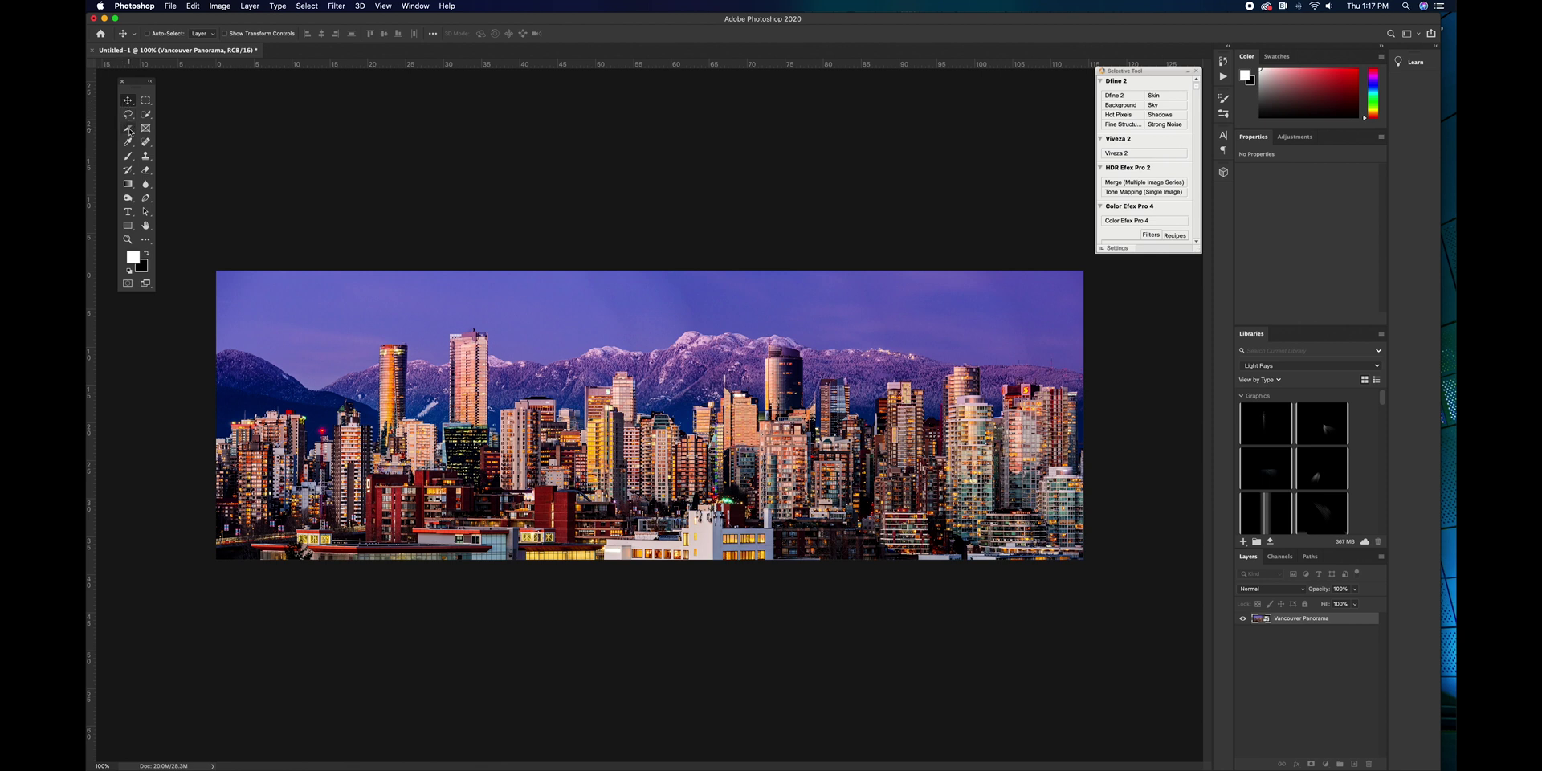
# - Divide the panorama with the Slice tool vertically into 3 evenly spaced slices across
pyautogui.click(130, 131)
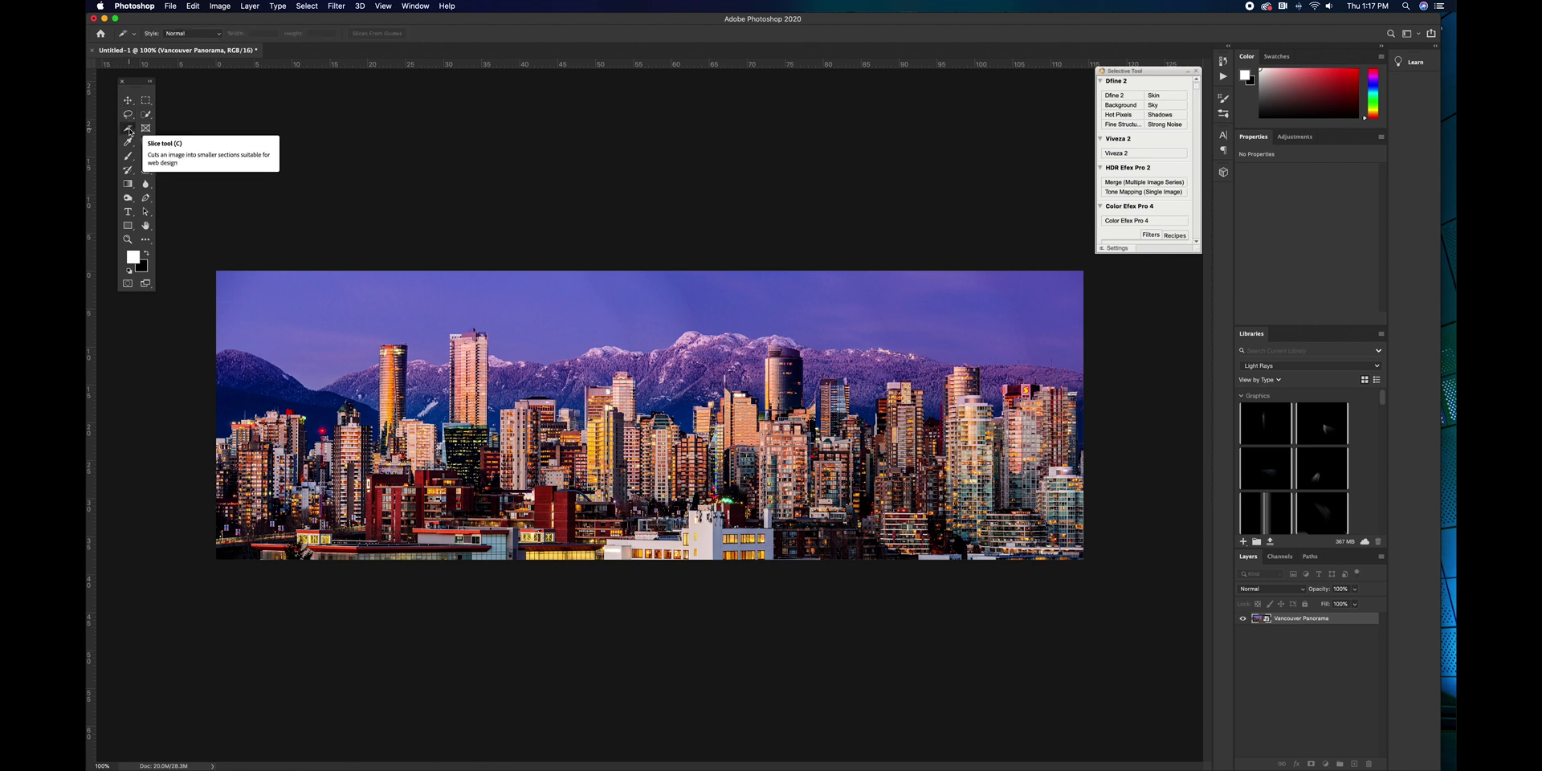
pyautogui.rightClick(387, 299)
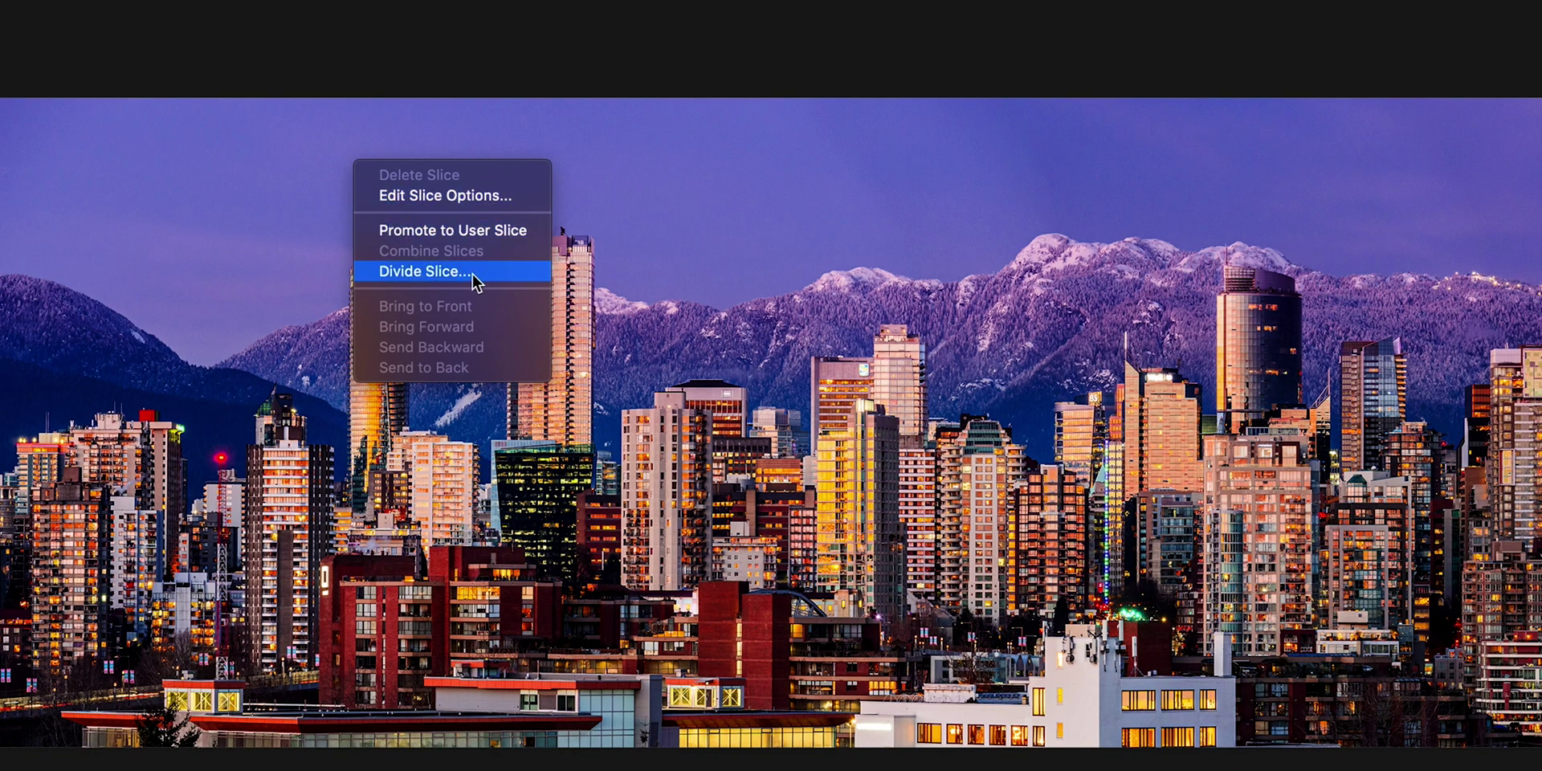
pyautogui.click(493, 273)
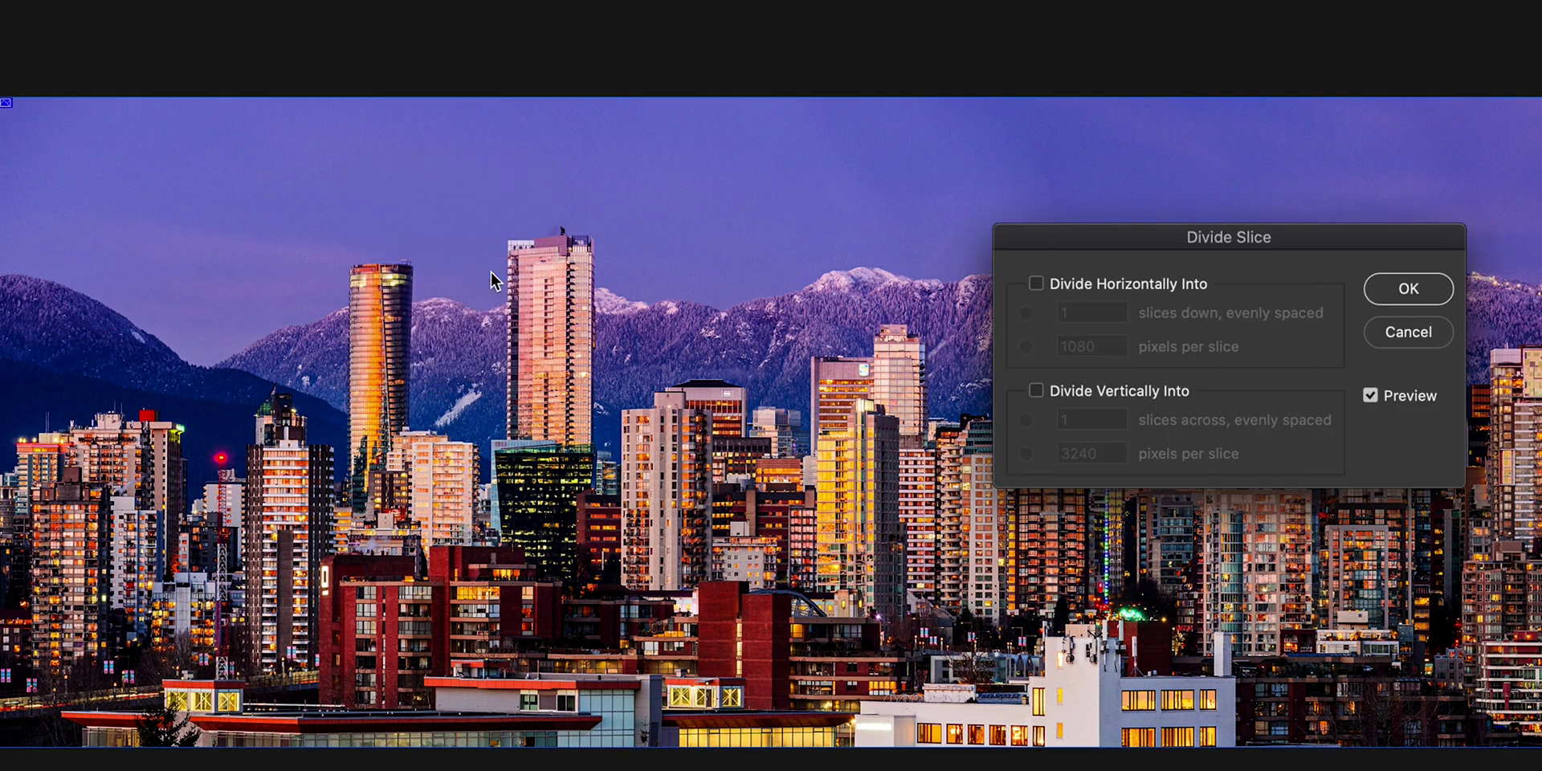
pyautogui.click(1036, 392)
pyautogui.write('3')
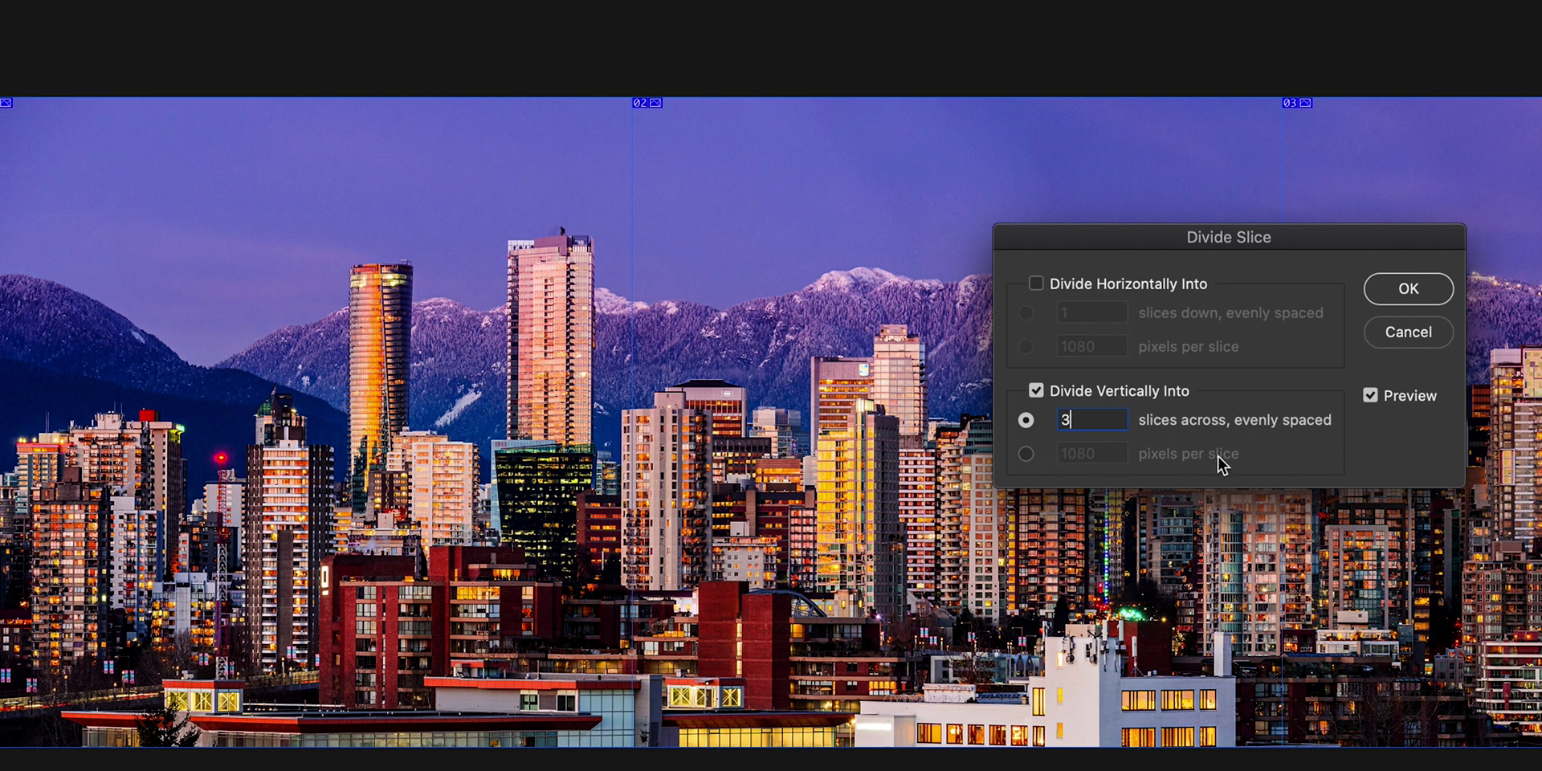
pyautogui.click(1407, 290)
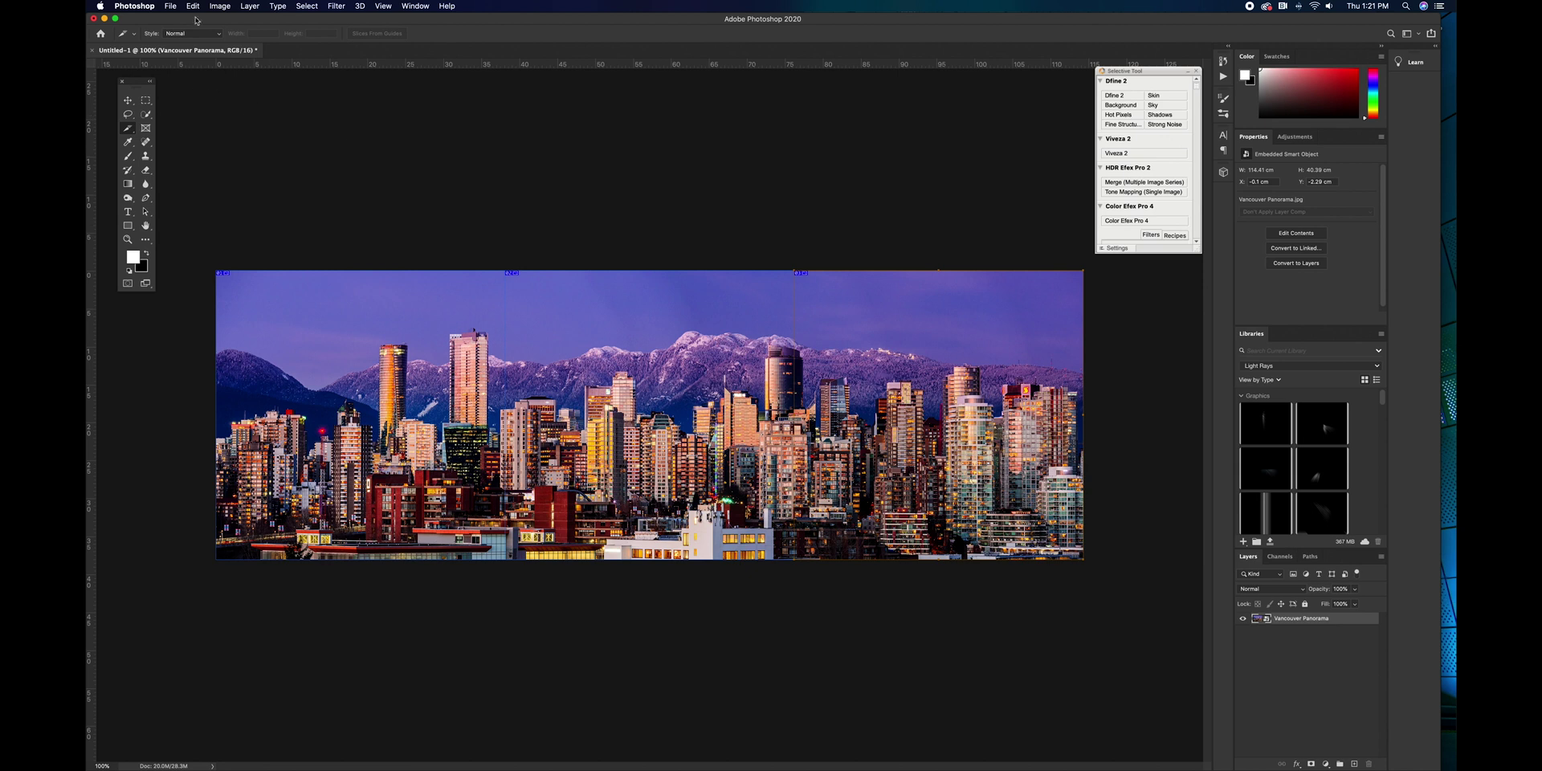
# - Open the sliced panorama in Save for Web (Legacy) and review the first slice's options
pyautogui.click(167, 5)
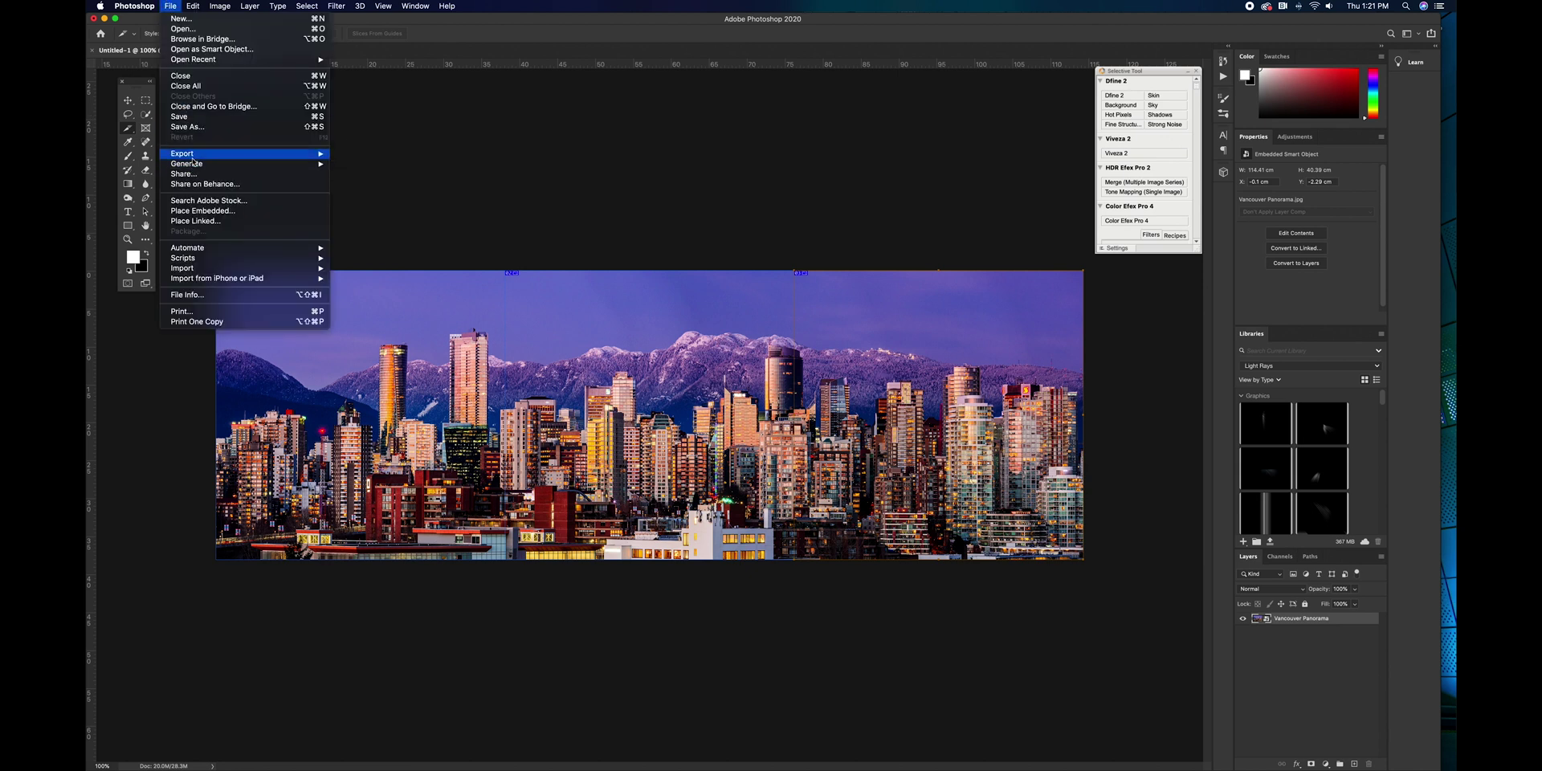
pyautogui.moveTo(240, 153)
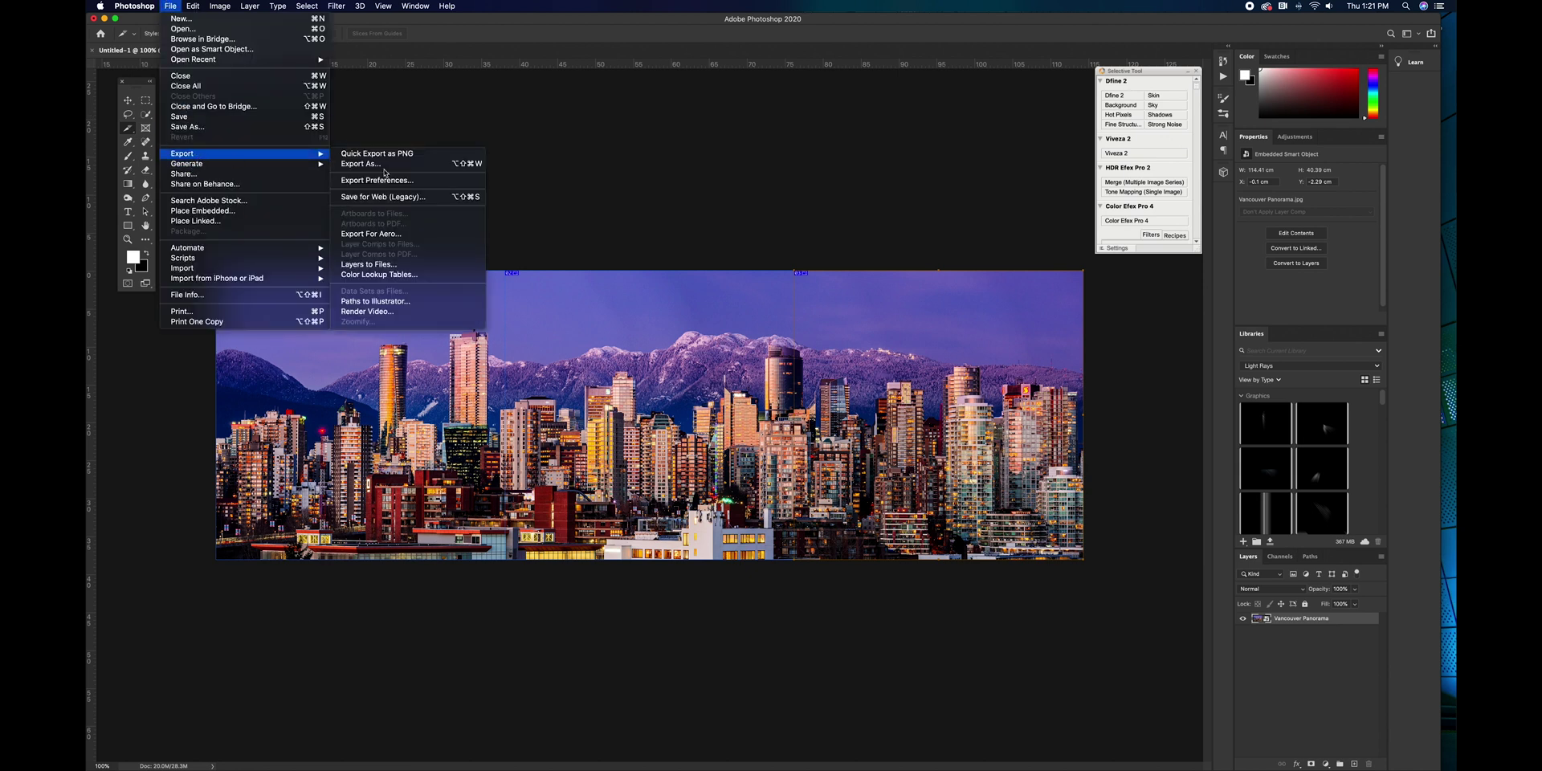
pyautogui.click(449, 201)
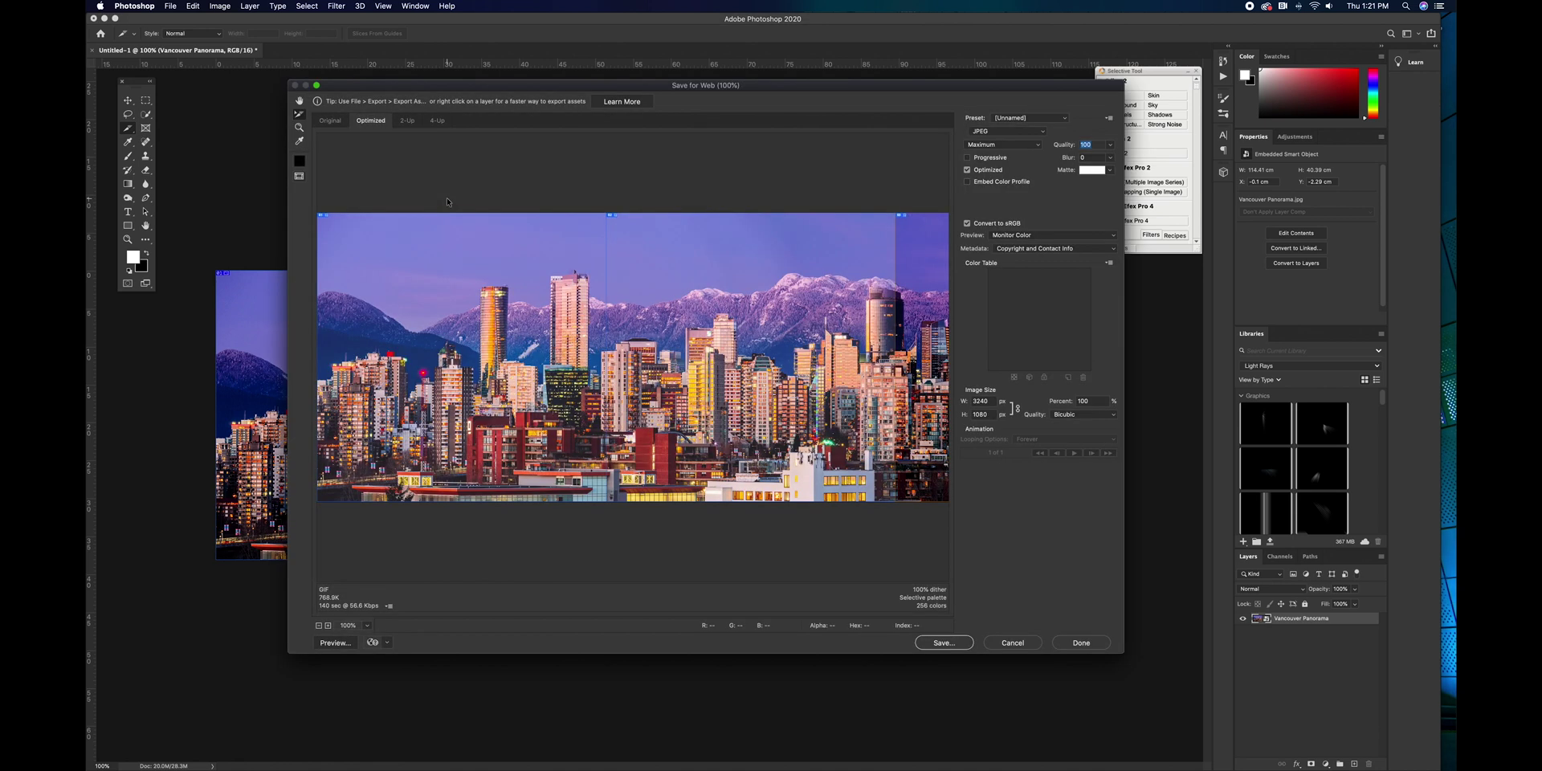
pyautogui.click(350, 229)
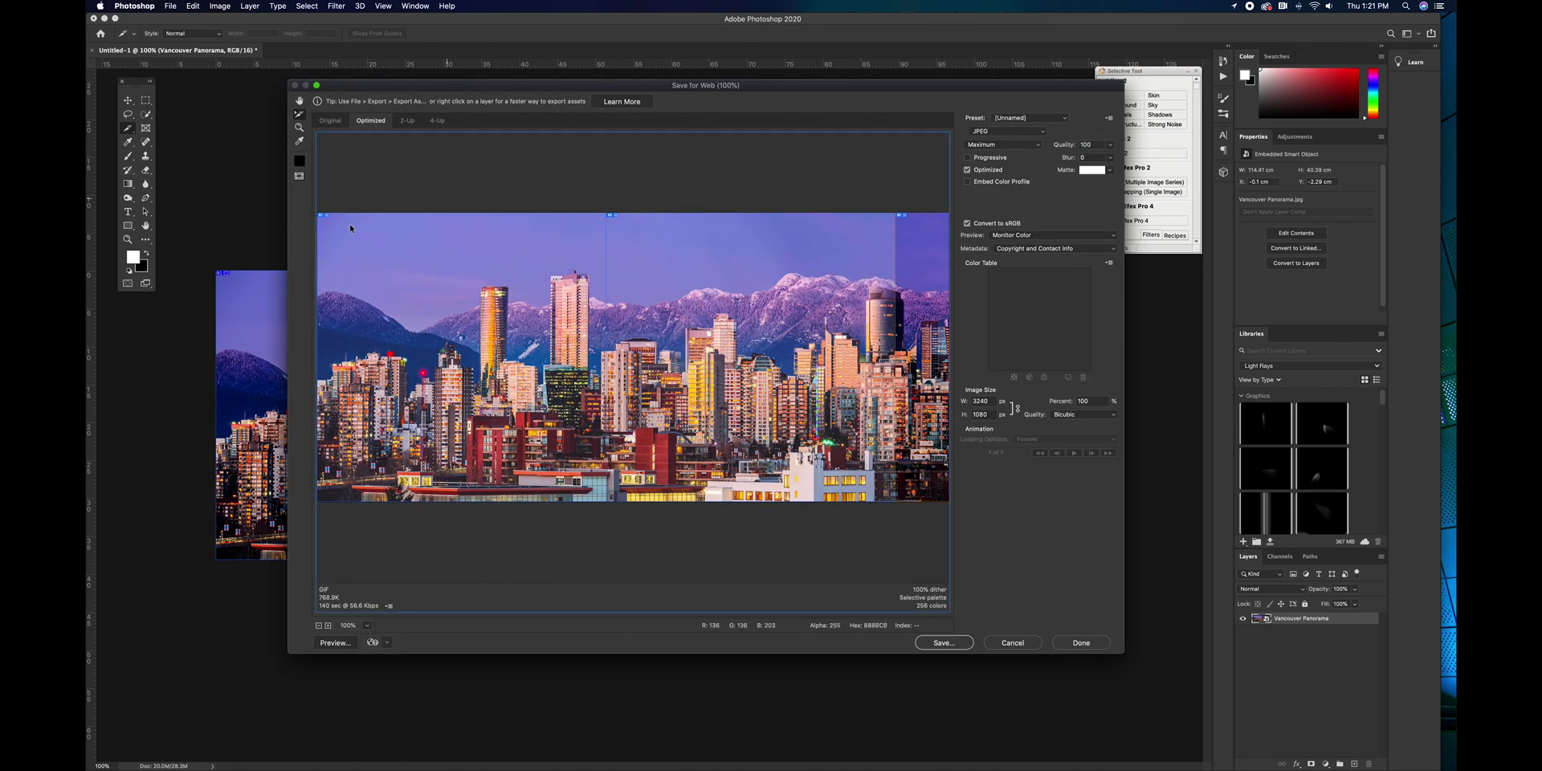
pyautogui.doubleClick(506, 248)
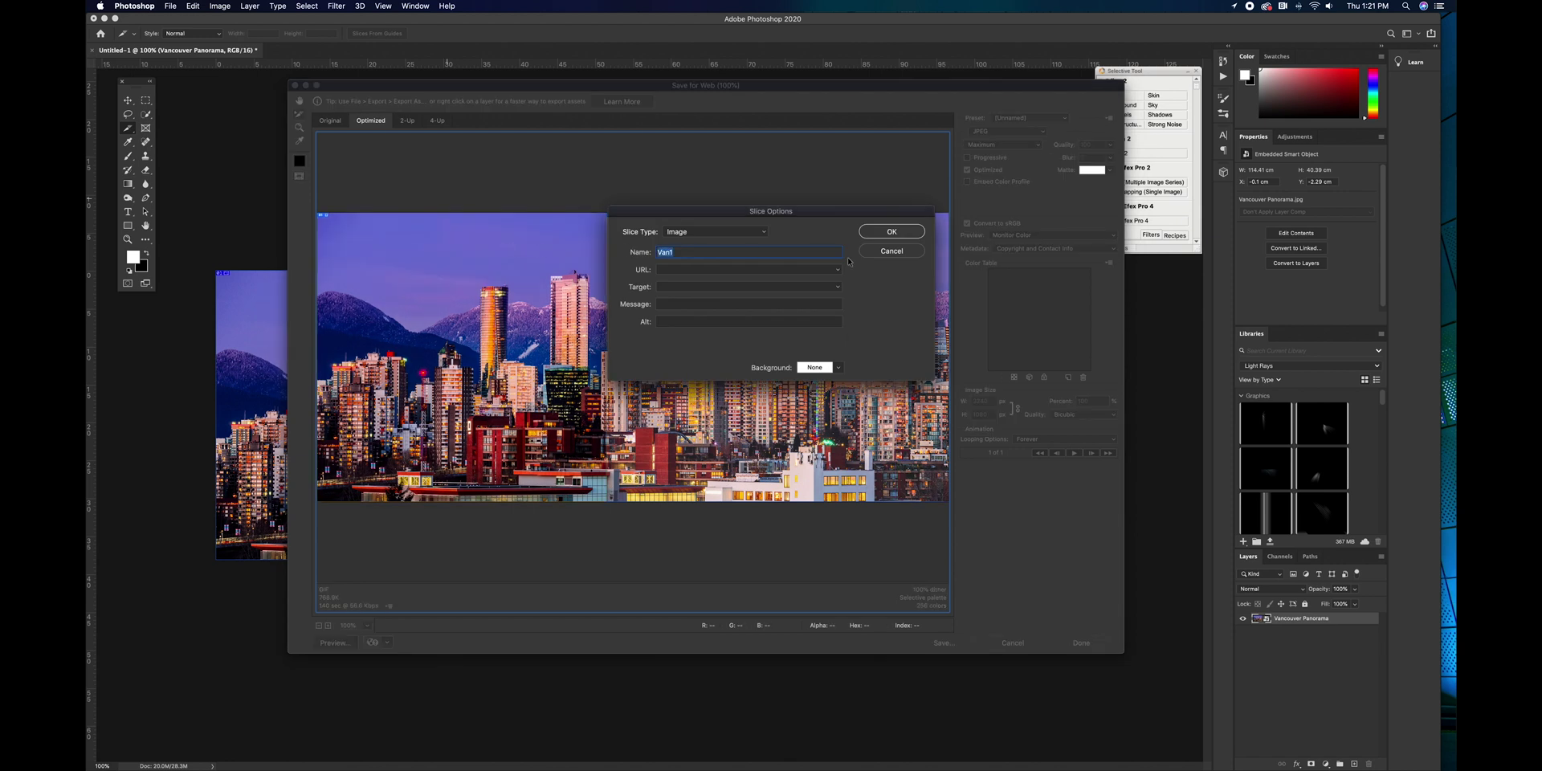
pyautogui.click(898, 232)
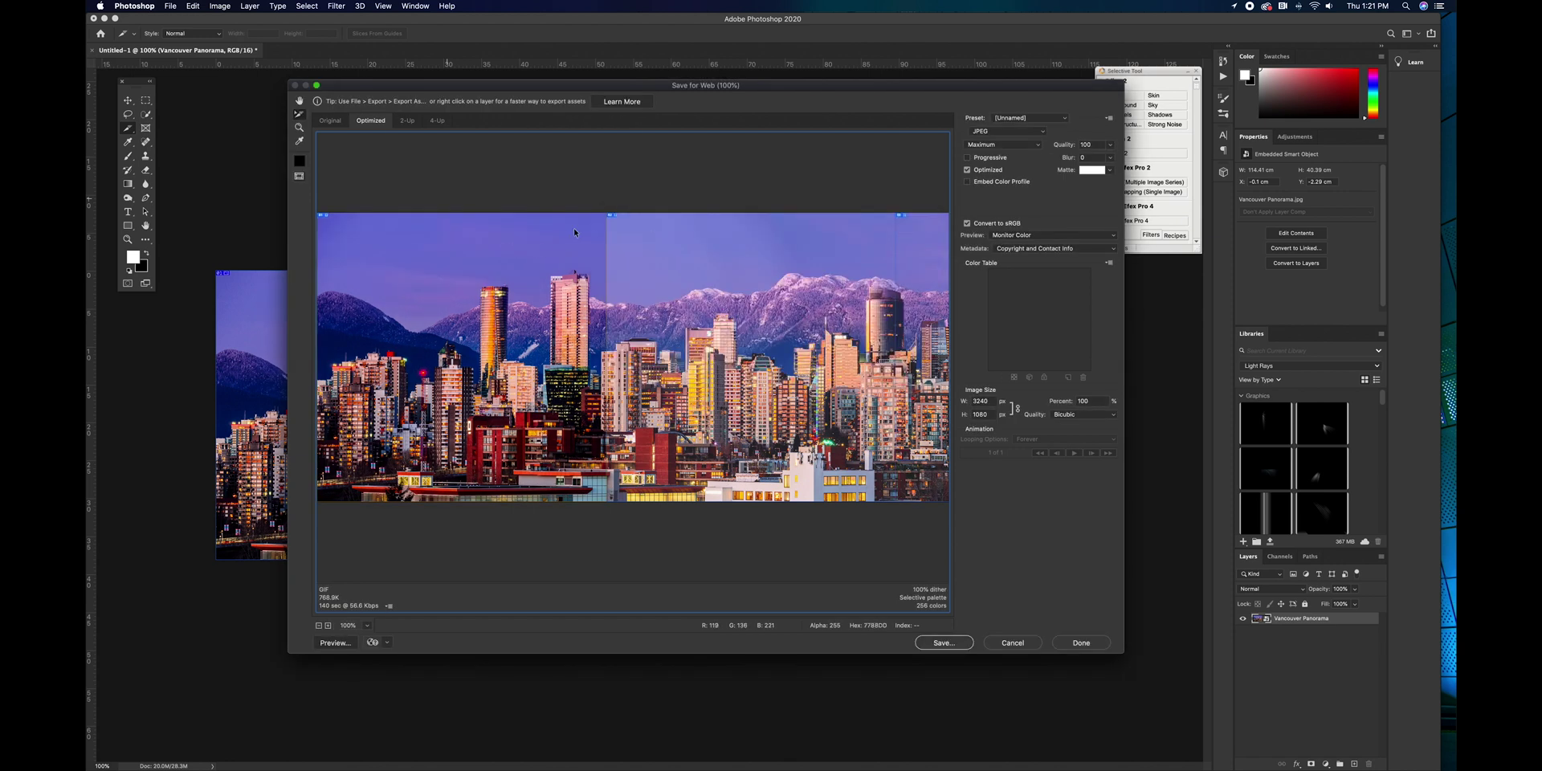
# - Choose JPEG at Maximum quality with a value of 100 for the first slice
pyautogui.click(1042, 120)
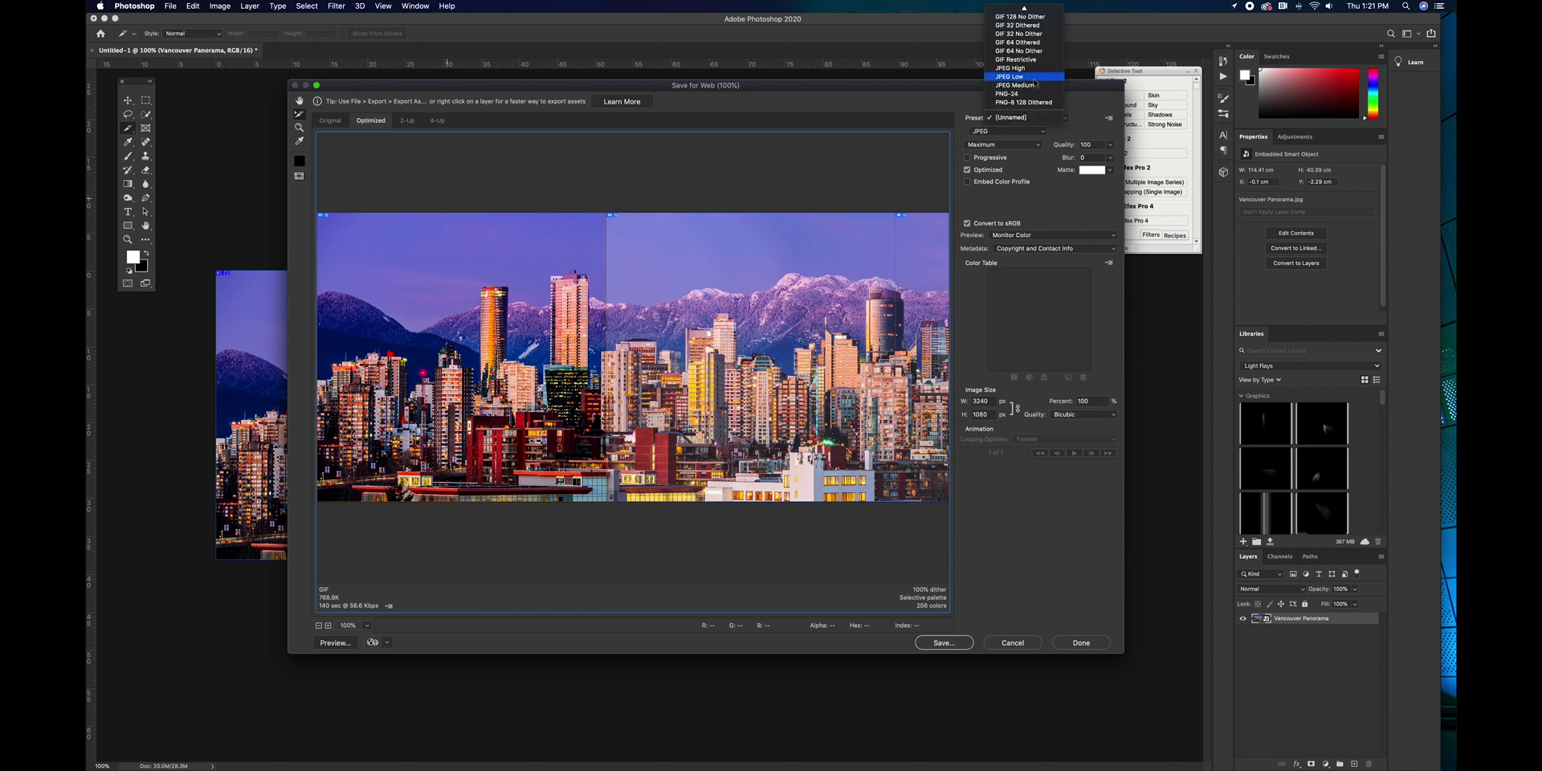
pyautogui.click(1035, 70)
pyautogui.click(1026, 142)
pyautogui.click(1032, 161)
pyautogui.click(1111, 147)
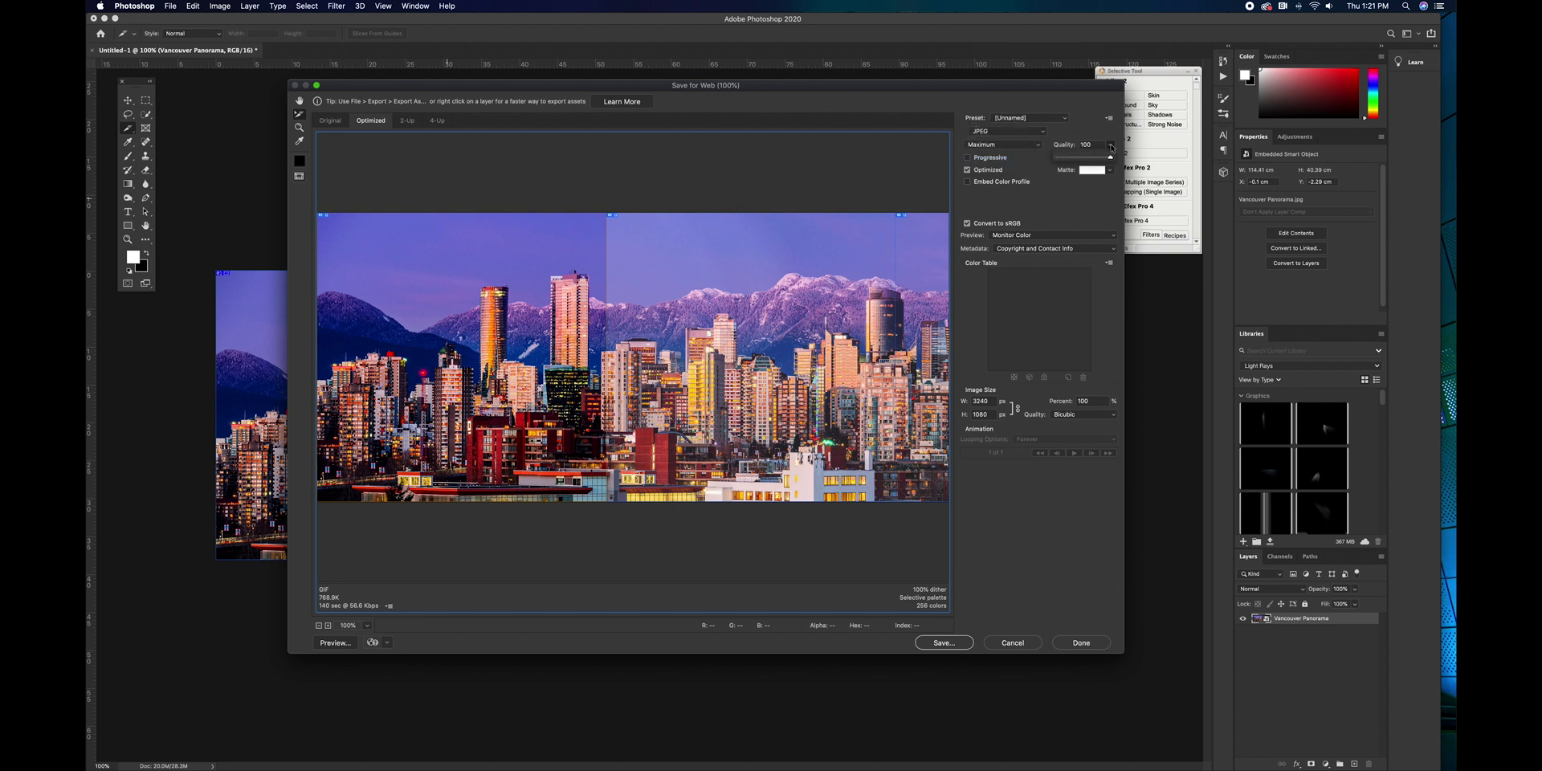
pyautogui.click(1084, 215)
# - Check the middle slice's name and options, and close them without changes
pyautogui.click(693, 262)
pyautogui.doubleClick(811, 267)
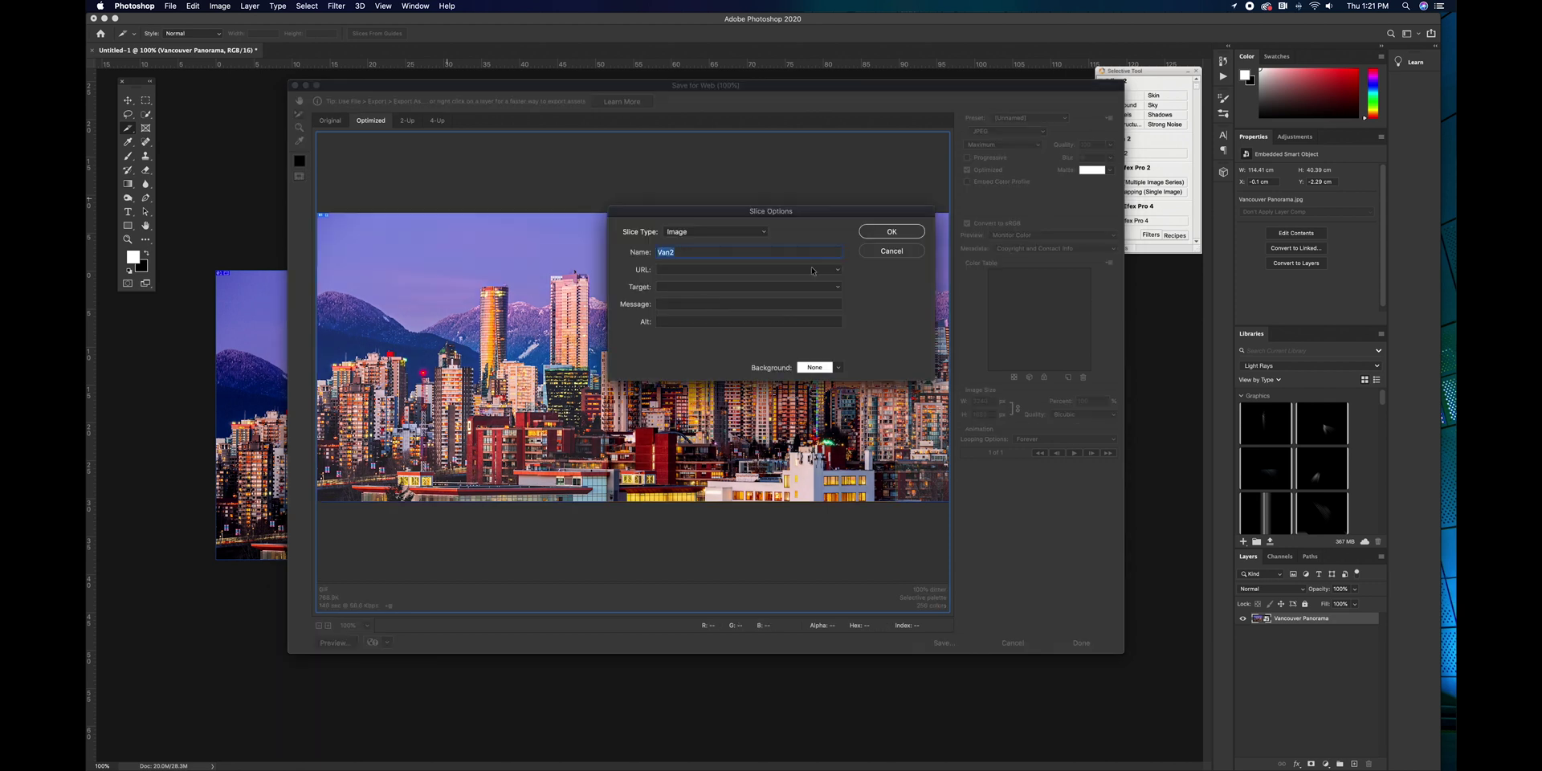
pyautogui.click(887, 251)
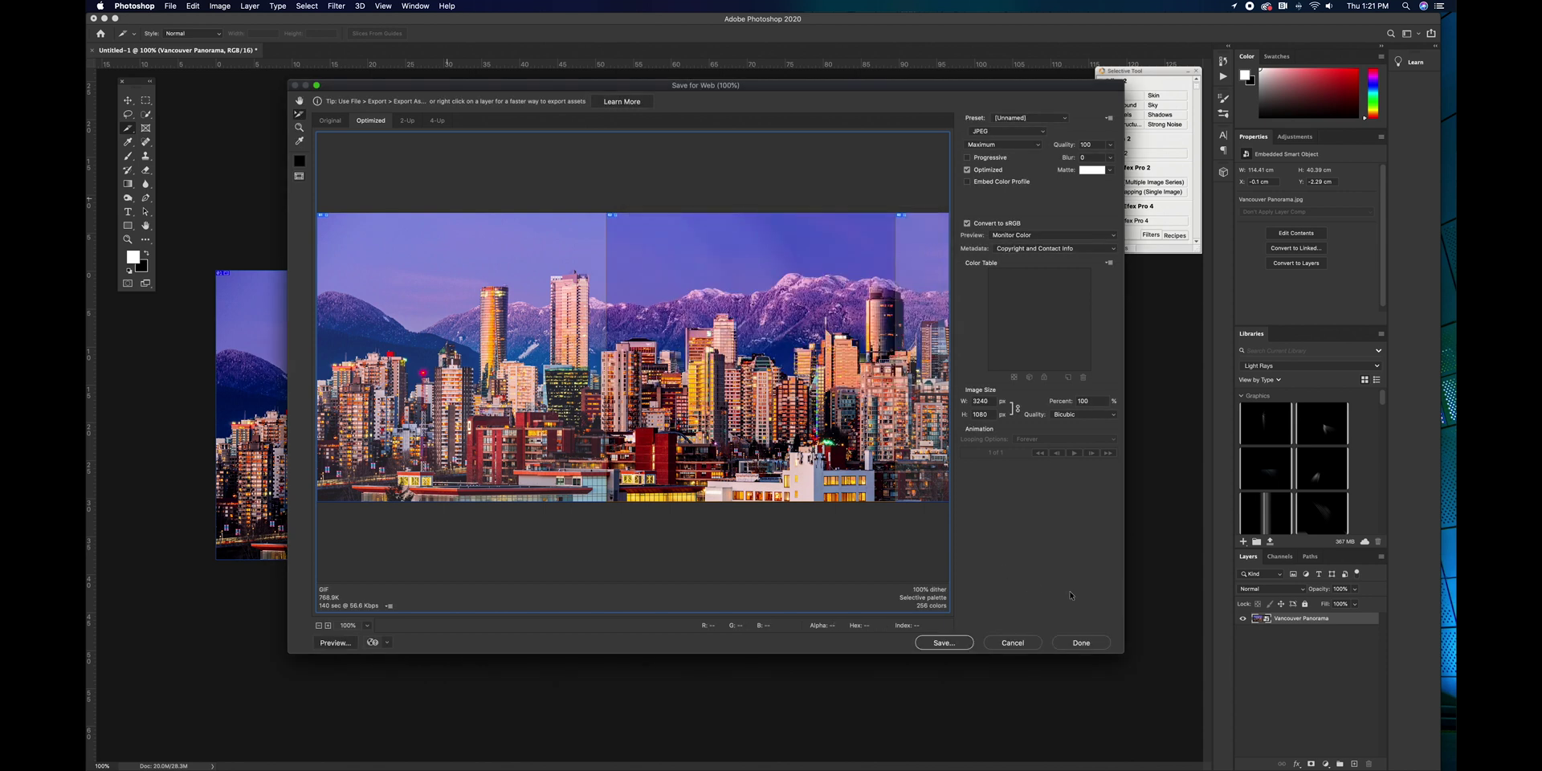
# - Save all slices as HTML and Images under the name Van Pano, in a new Pictures folder called Van Pano Sliced
pyautogui.click(955, 645)
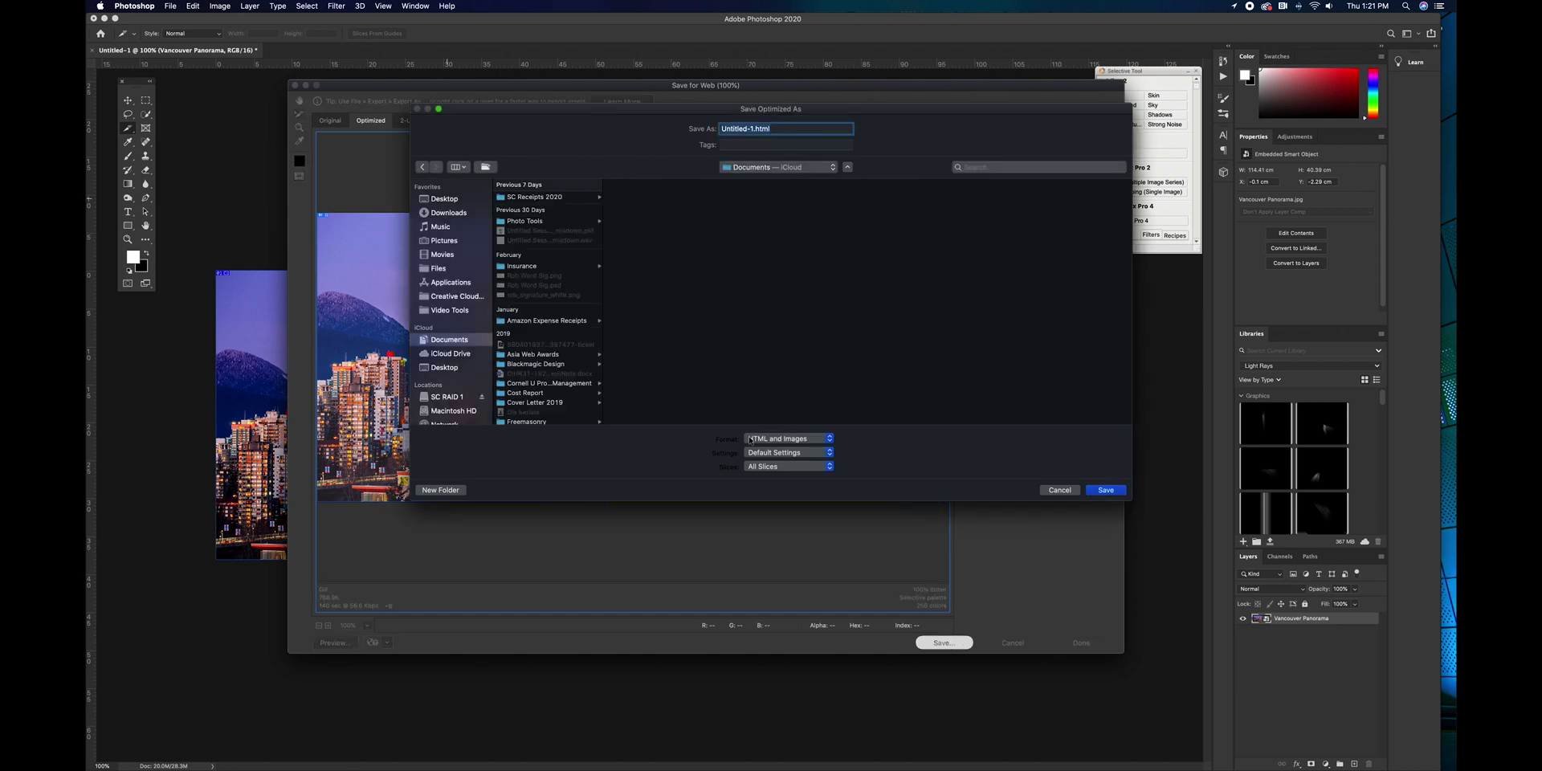
pyautogui.click(809, 440)
pyautogui.click(812, 440)
pyautogui.click(444, 241)
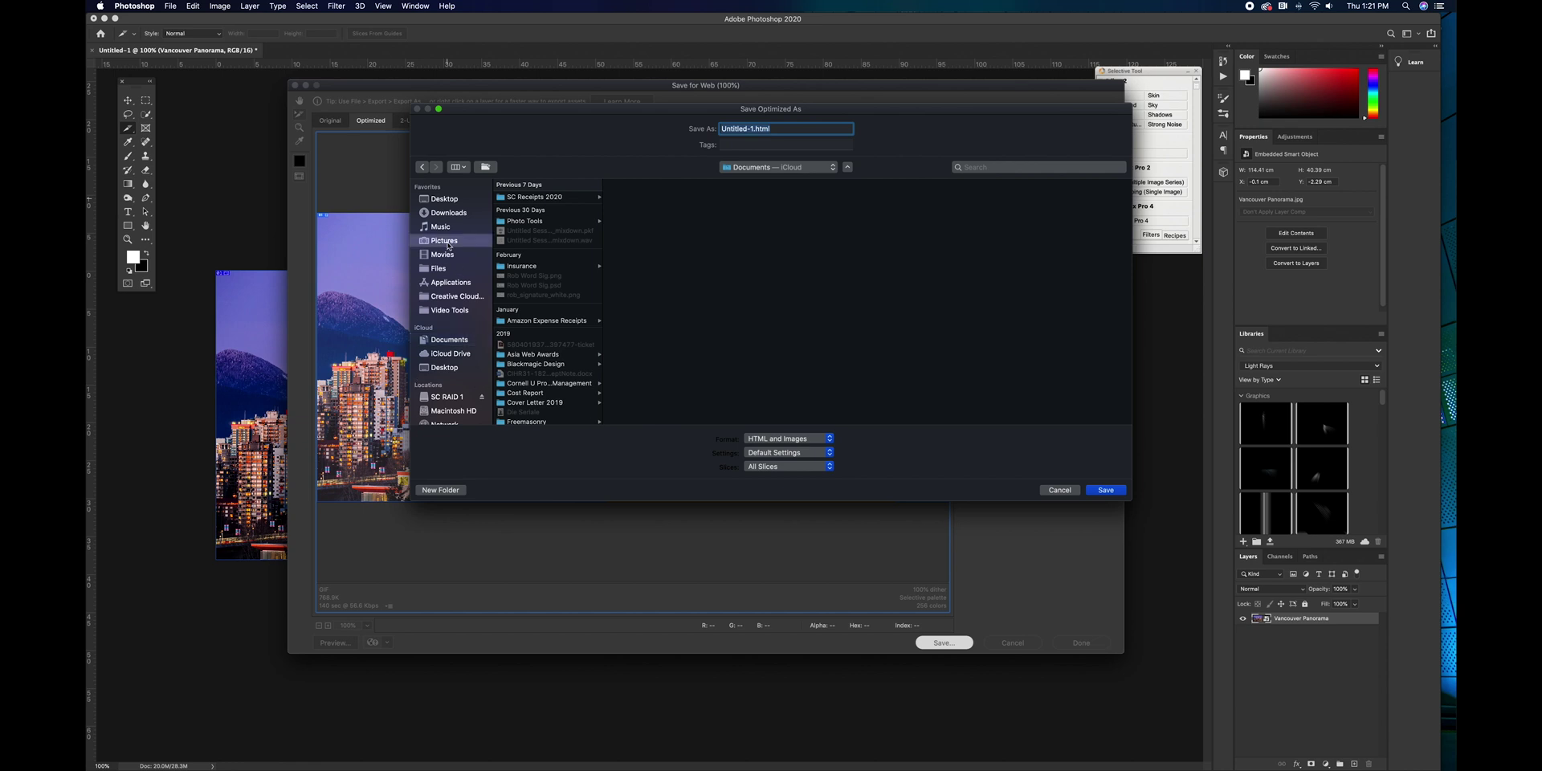
pyautogui.click(443, 488)
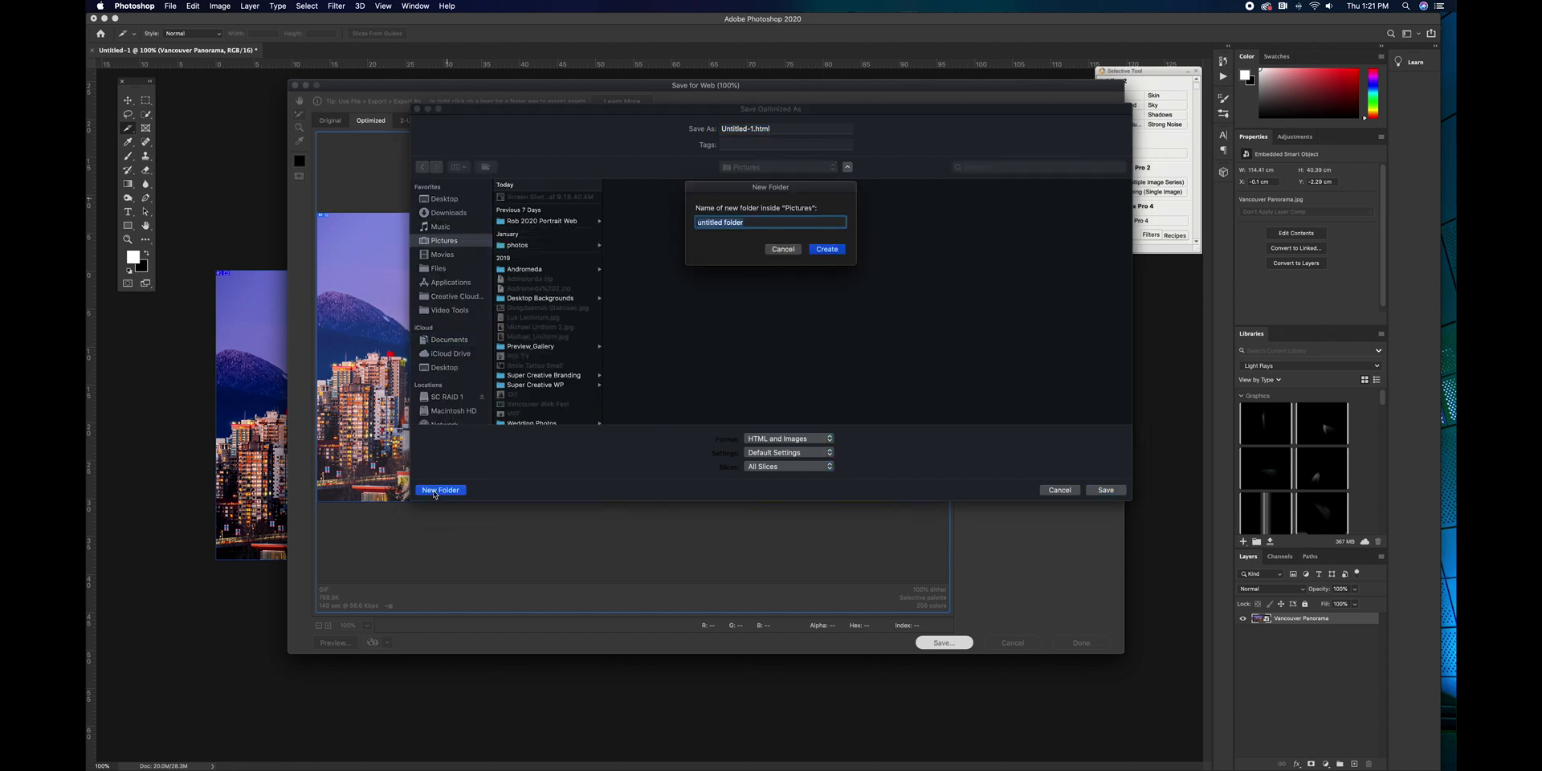
pyautogui.write('Van Pano Sliced')
pyautogui.press('Return')
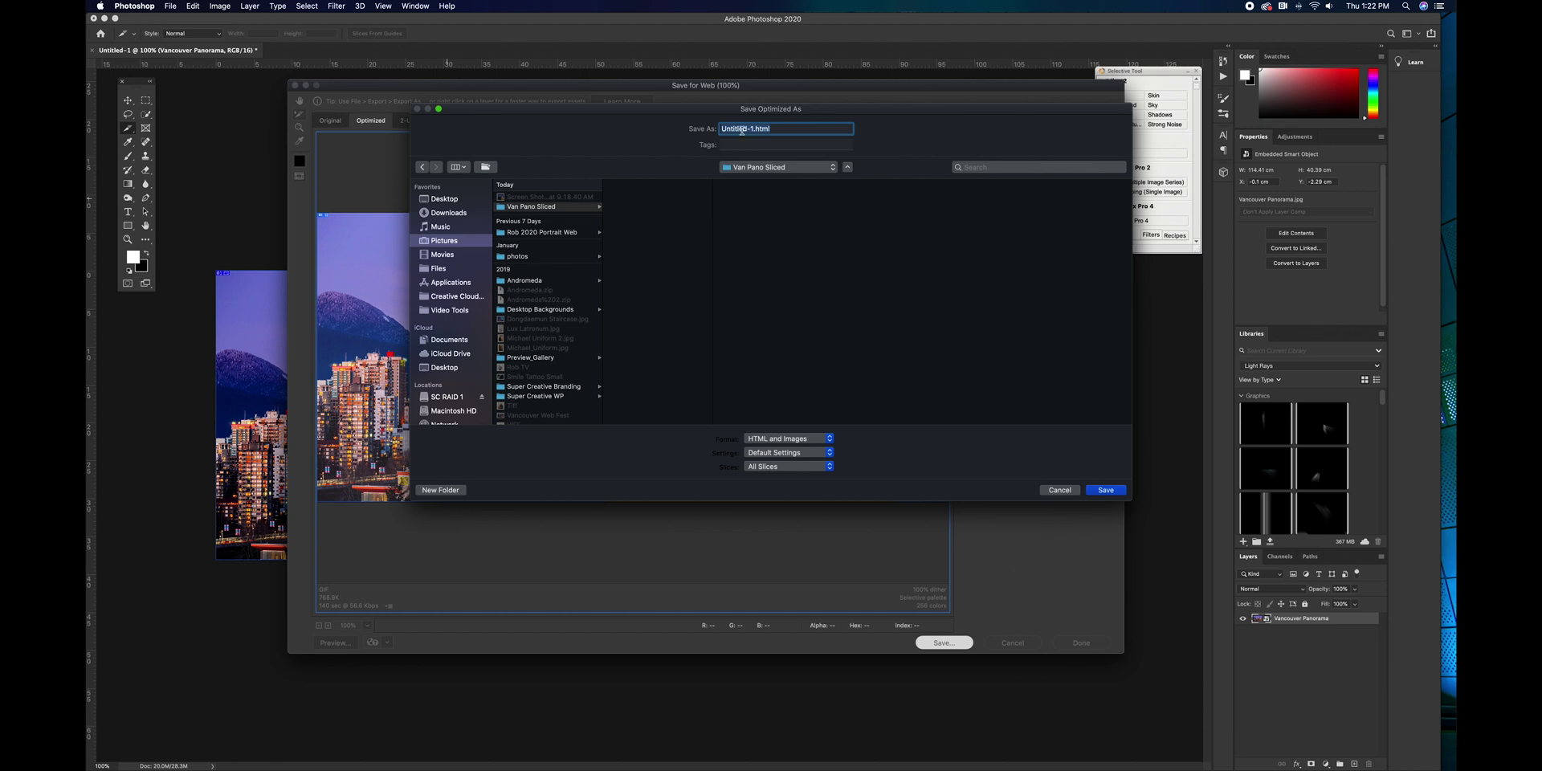
pyautogui.write('Vancouver Pano')
pyautogui.press('Return')
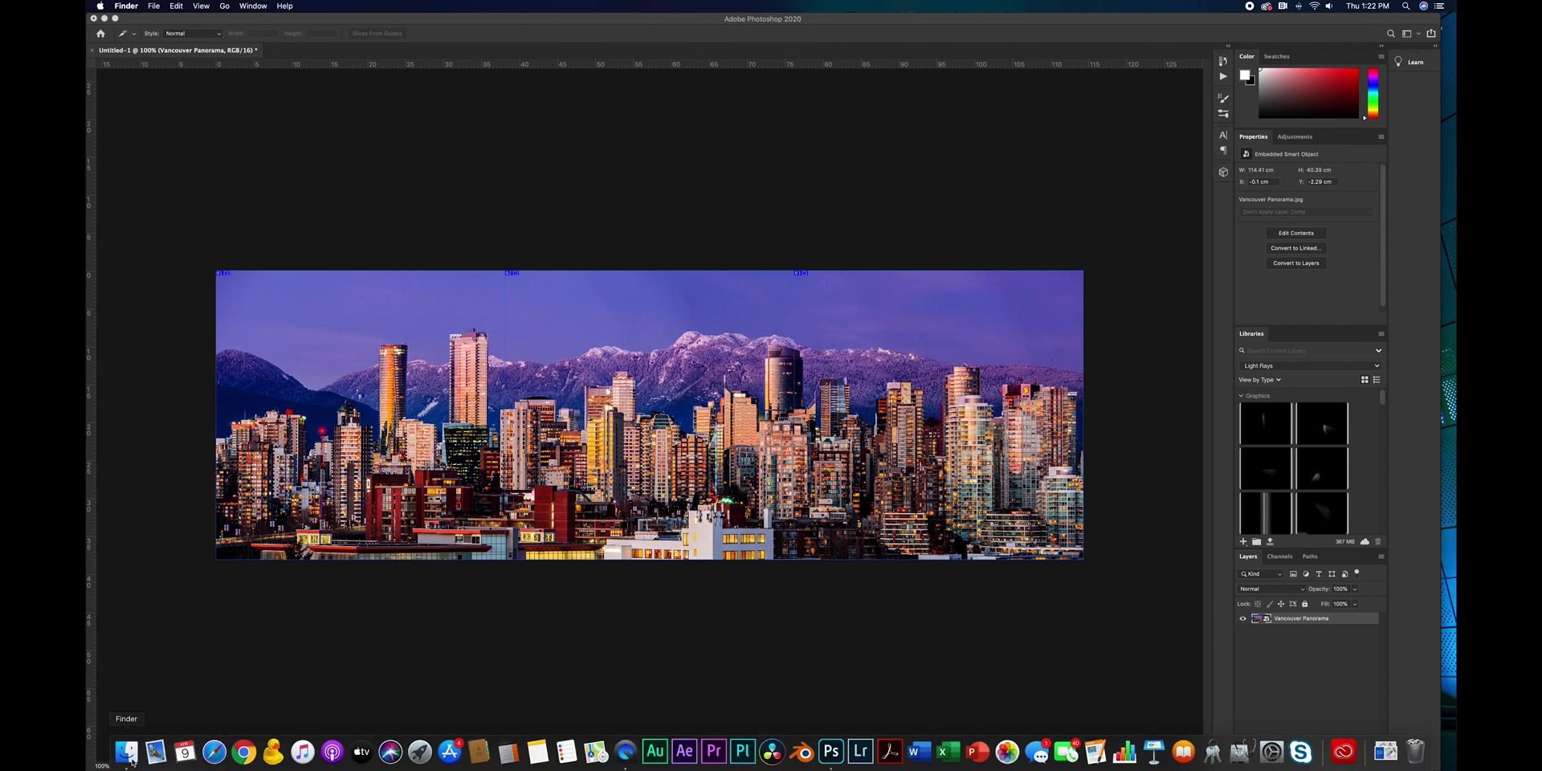
# - Switch to Finder and open the images folder inside Van Pano Sliced in Pictures
pyautogui.click(124, 746)
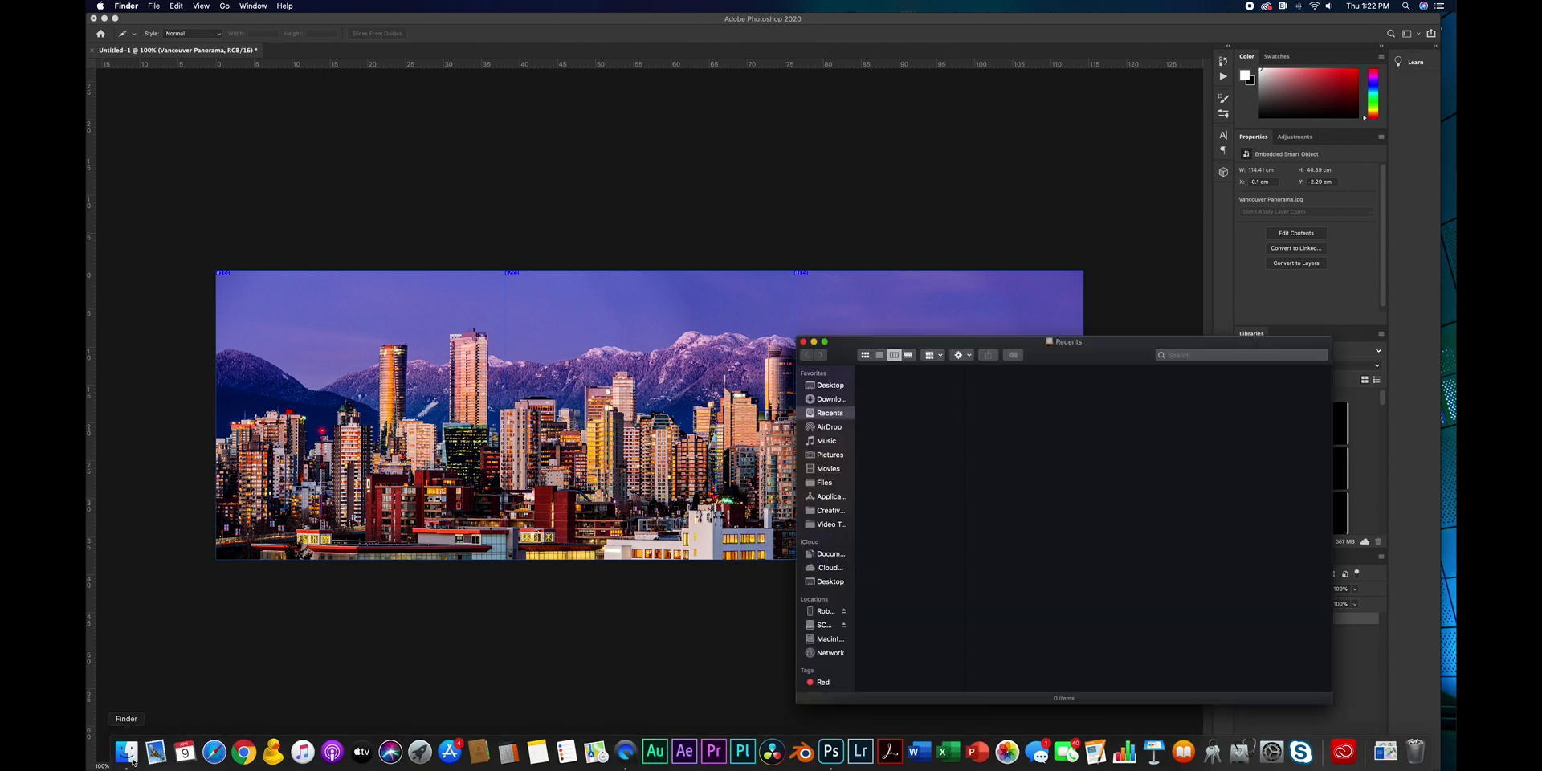
pyautogui.click(831, 455)
pyautogui.scroll(-1, 924, 437)
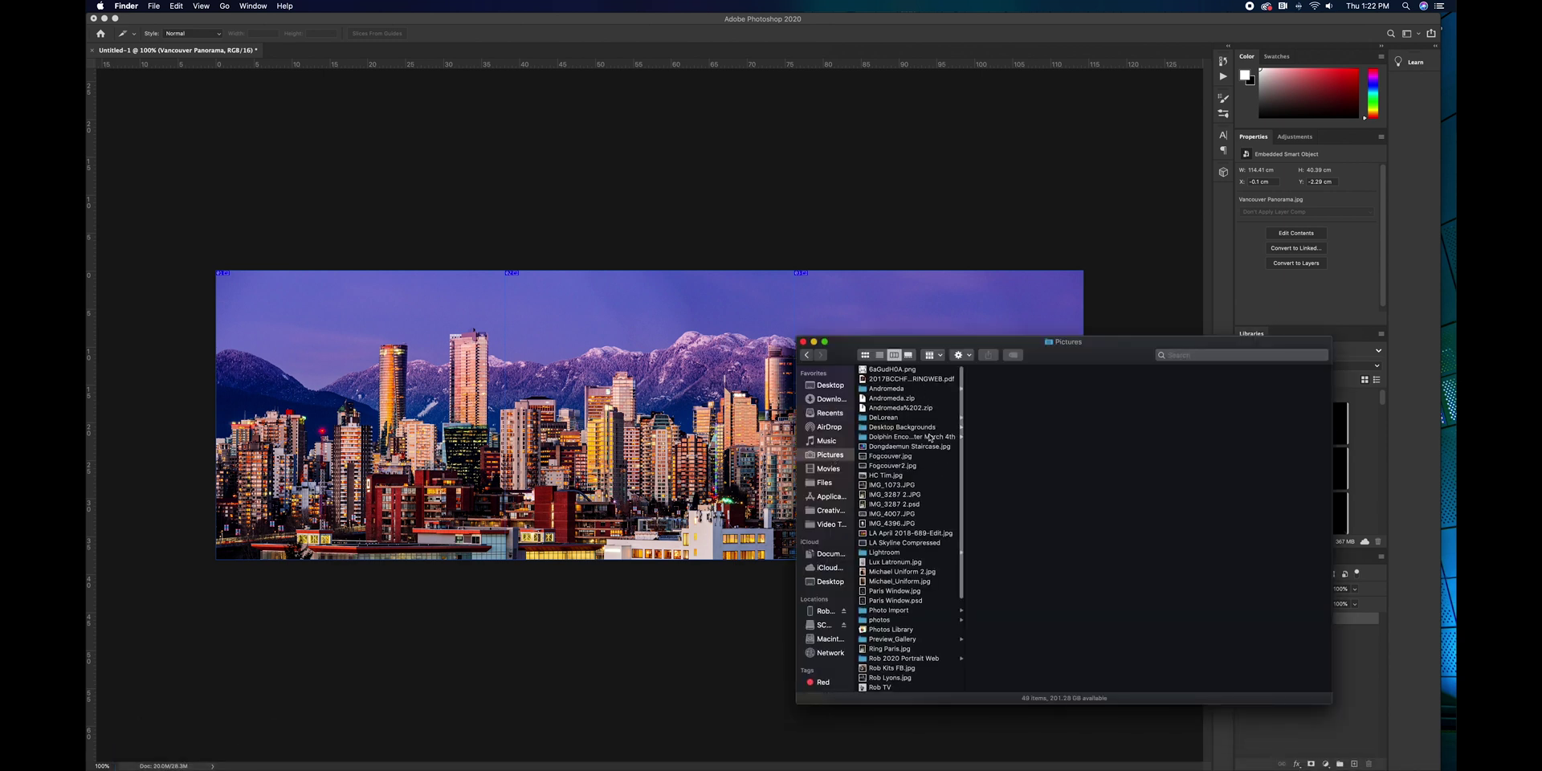
pyautogui.scroll(-5, 931, 625)
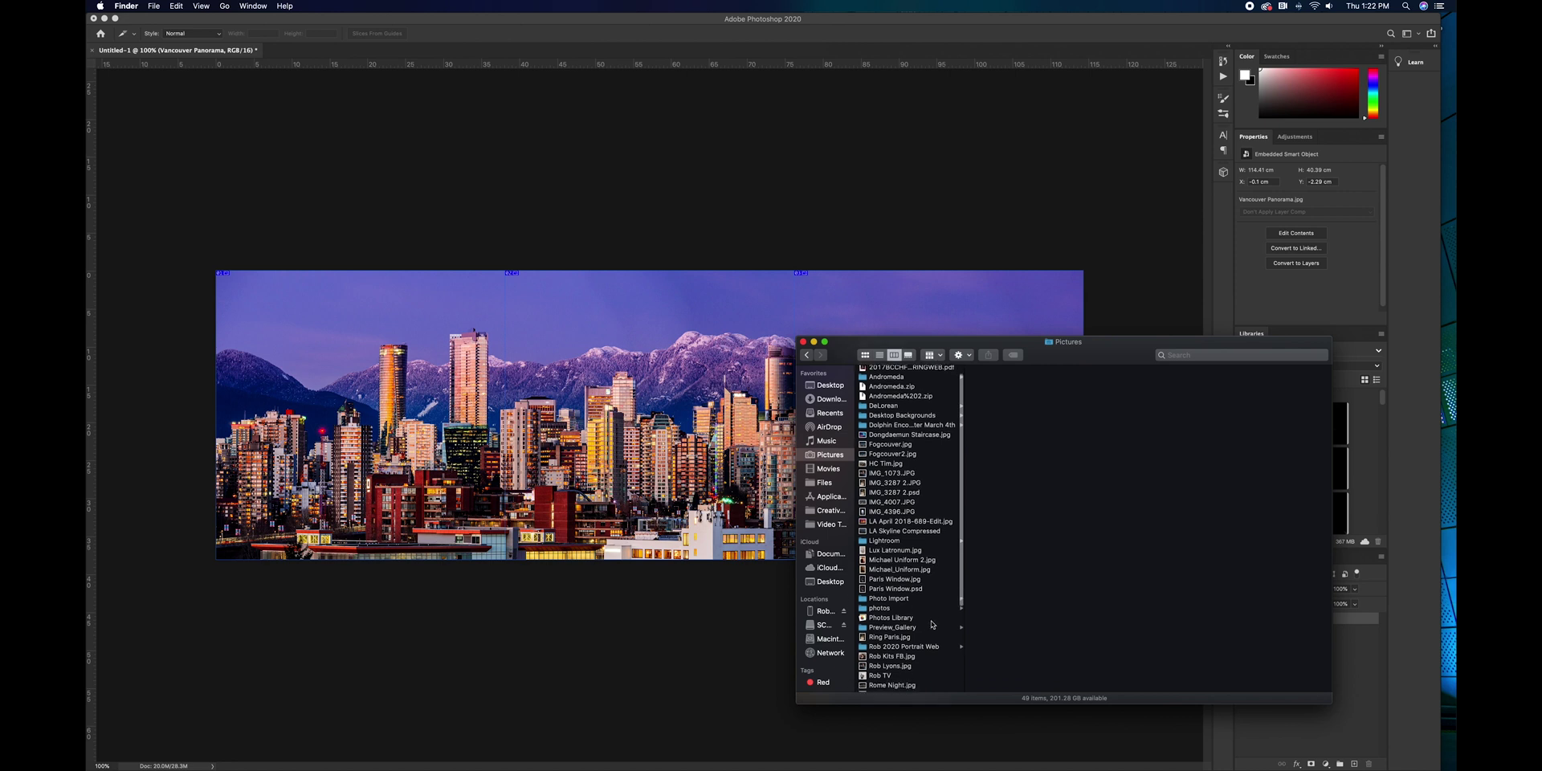
pyautogui.click(912, 624)
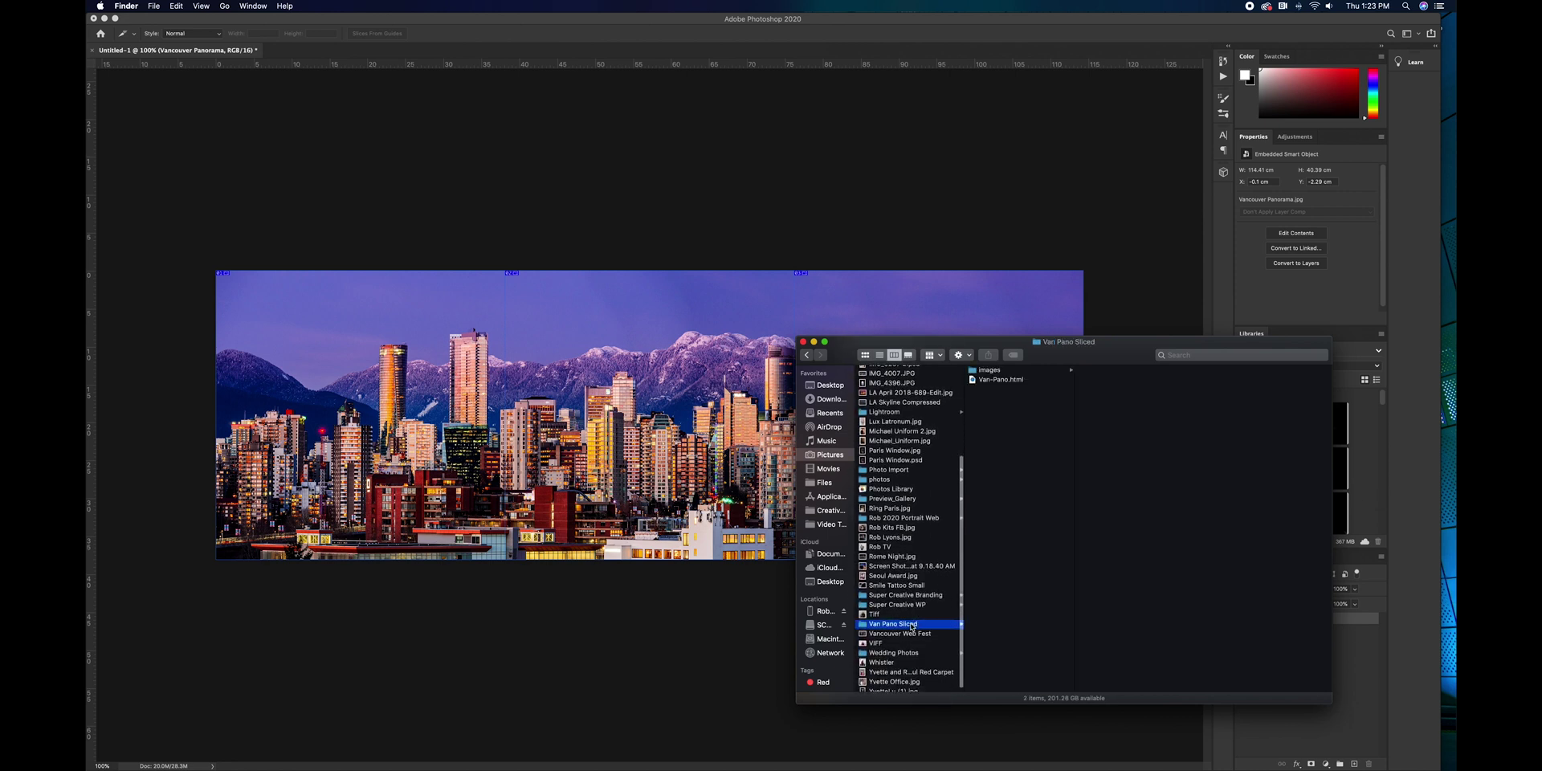
pyautogui.click(989, 370)
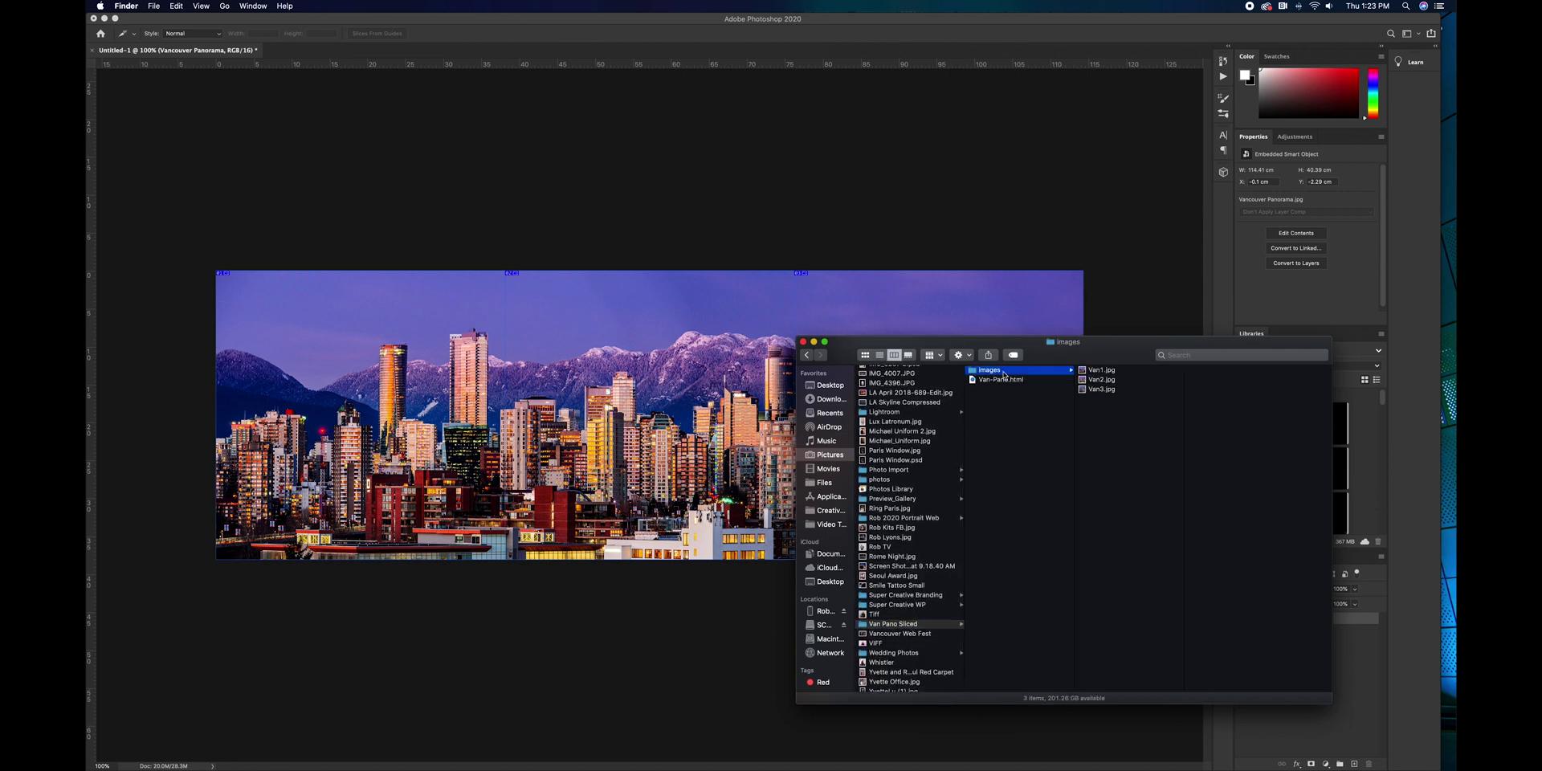
# - Preview the exported slices Van1.jpg through Van3.jpg at large size, and close the preview
pyautogui.click(1101, 371)
pyautogui.press('space')
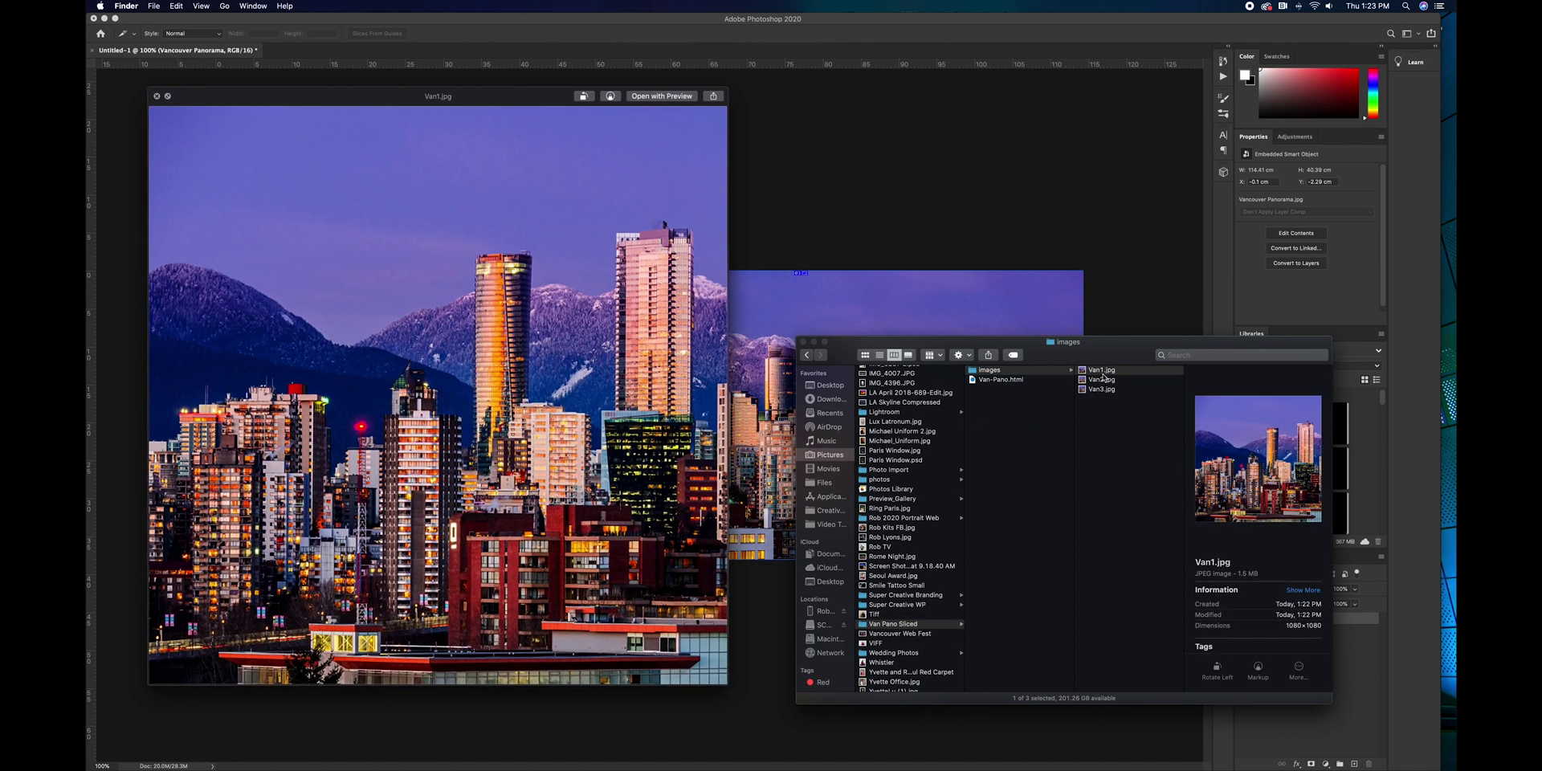
pyautogui.click(1101, 379)
pyautogui.press('Down')
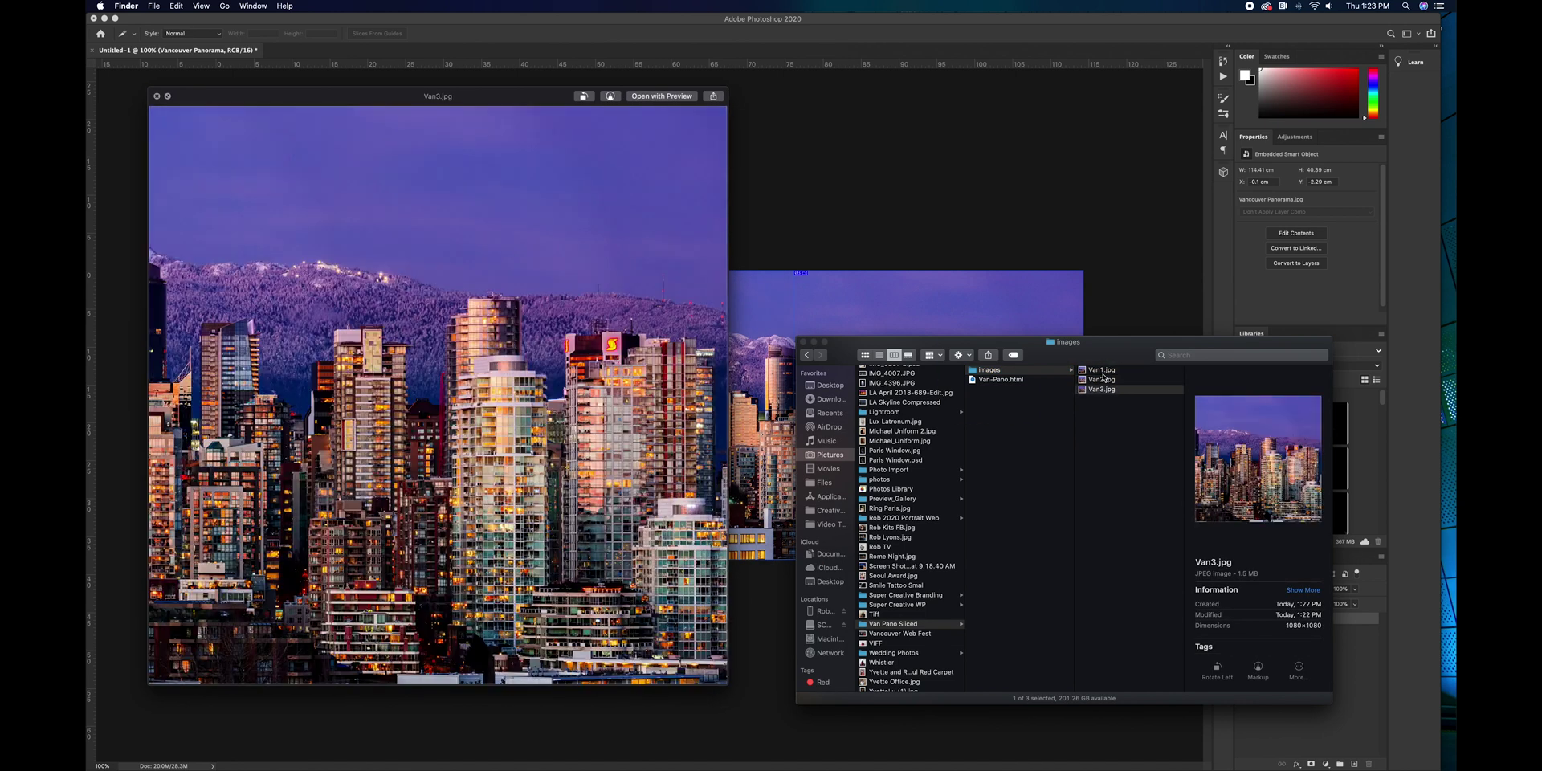
pyautogui.press('space')
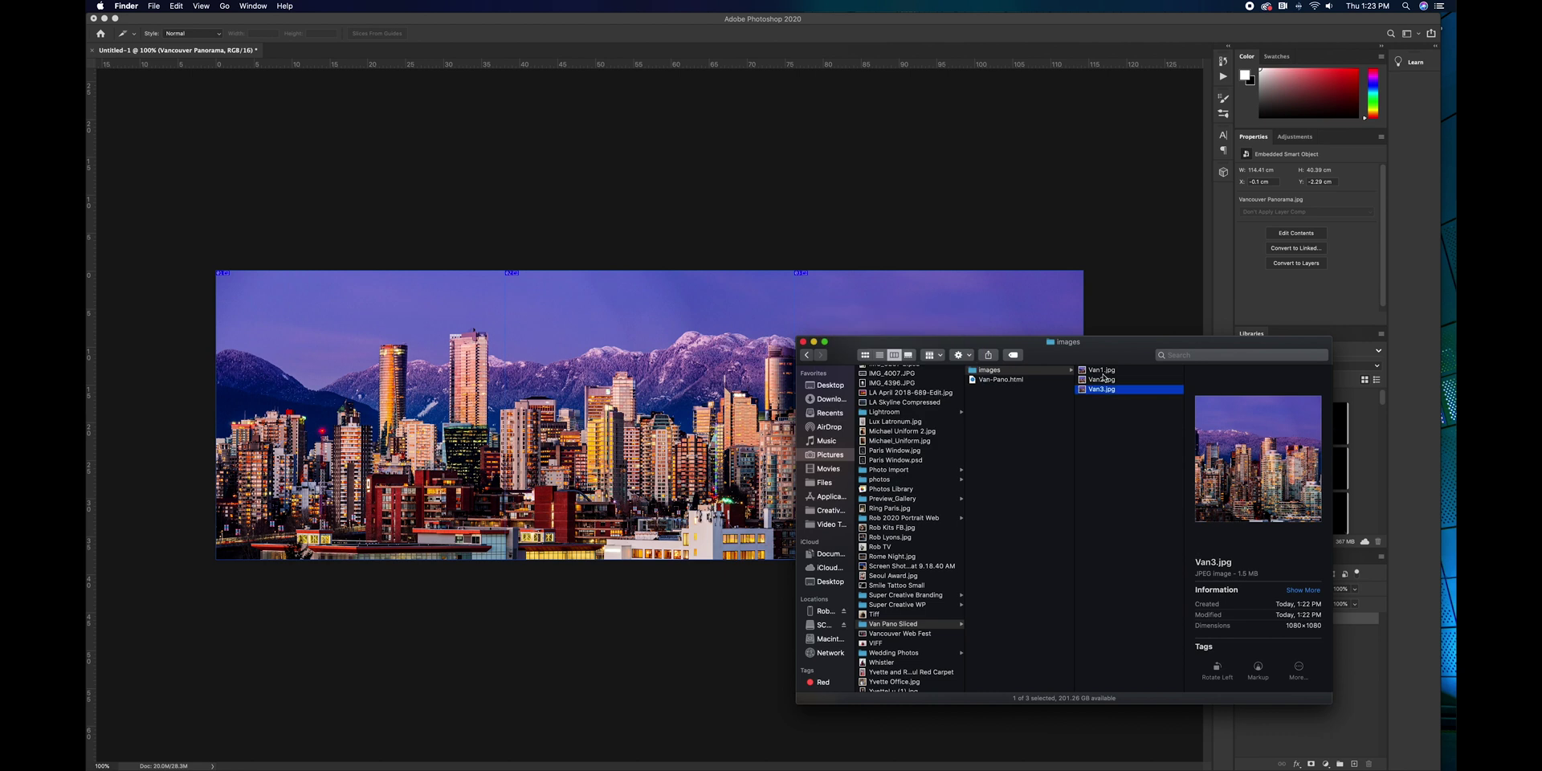
# - Select all three exported slice images and share them through AirDrop
pyautogui.rightClick(1090, 413)
pyautogui.click(1100, 386)
pyautogui.press('super+a')
pyautogui.rightClick(1095, 375)
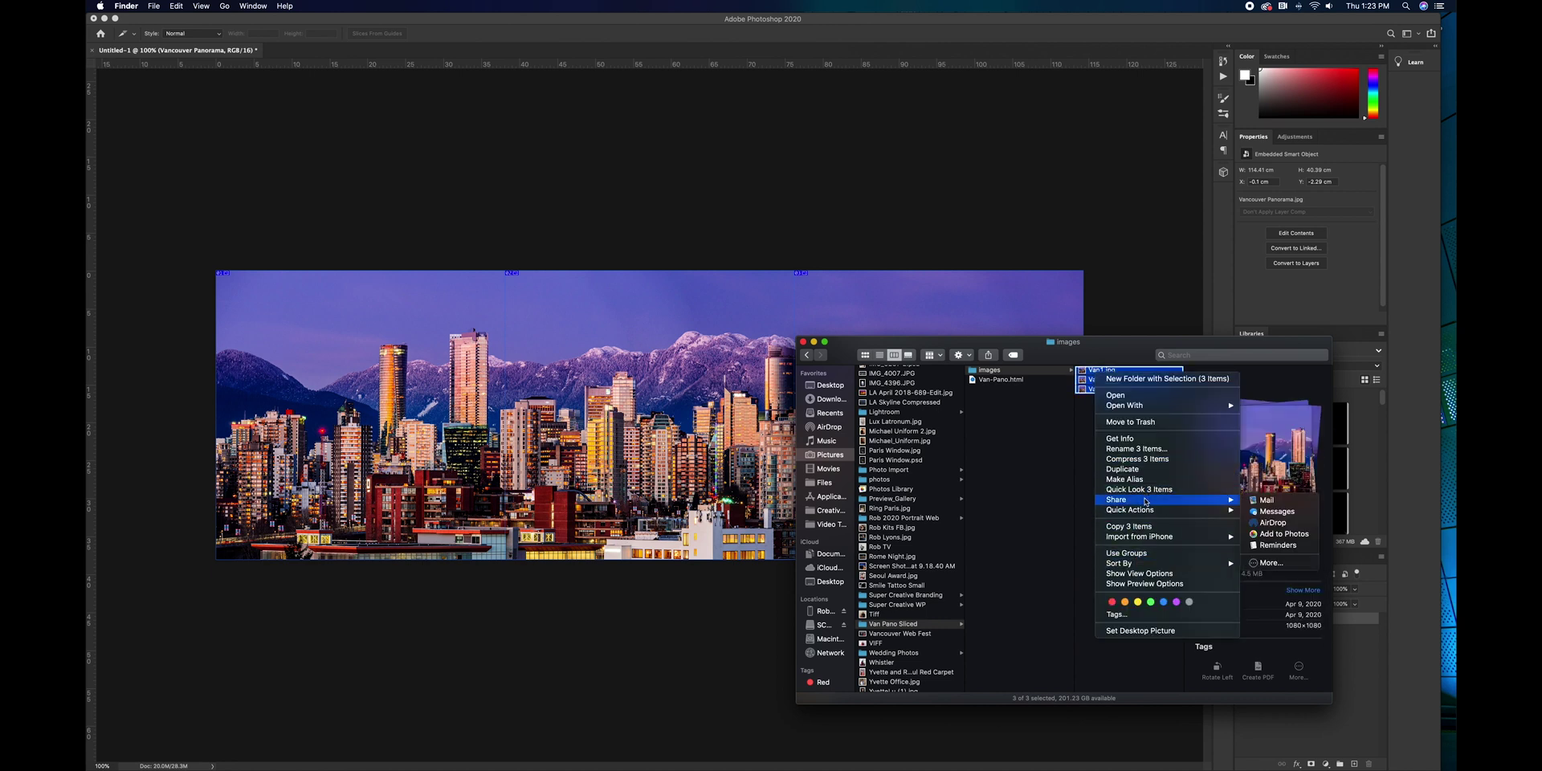
pyautogui.click(1289, 525)
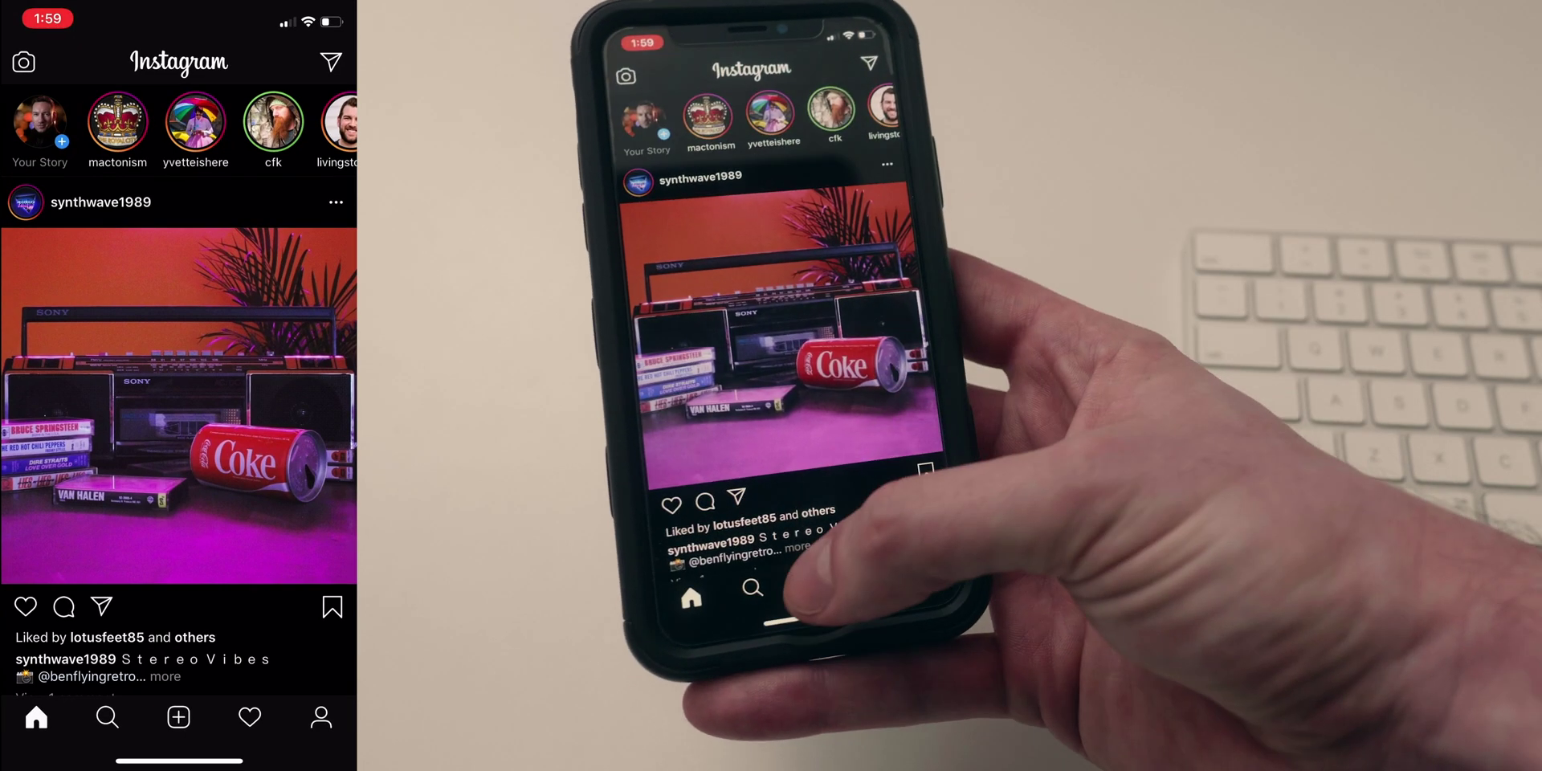
# - Switch to Instagram on the phone and start a multi-image post with the left, middle and right panorama slices in that order
pyautogui.click(179, 716)
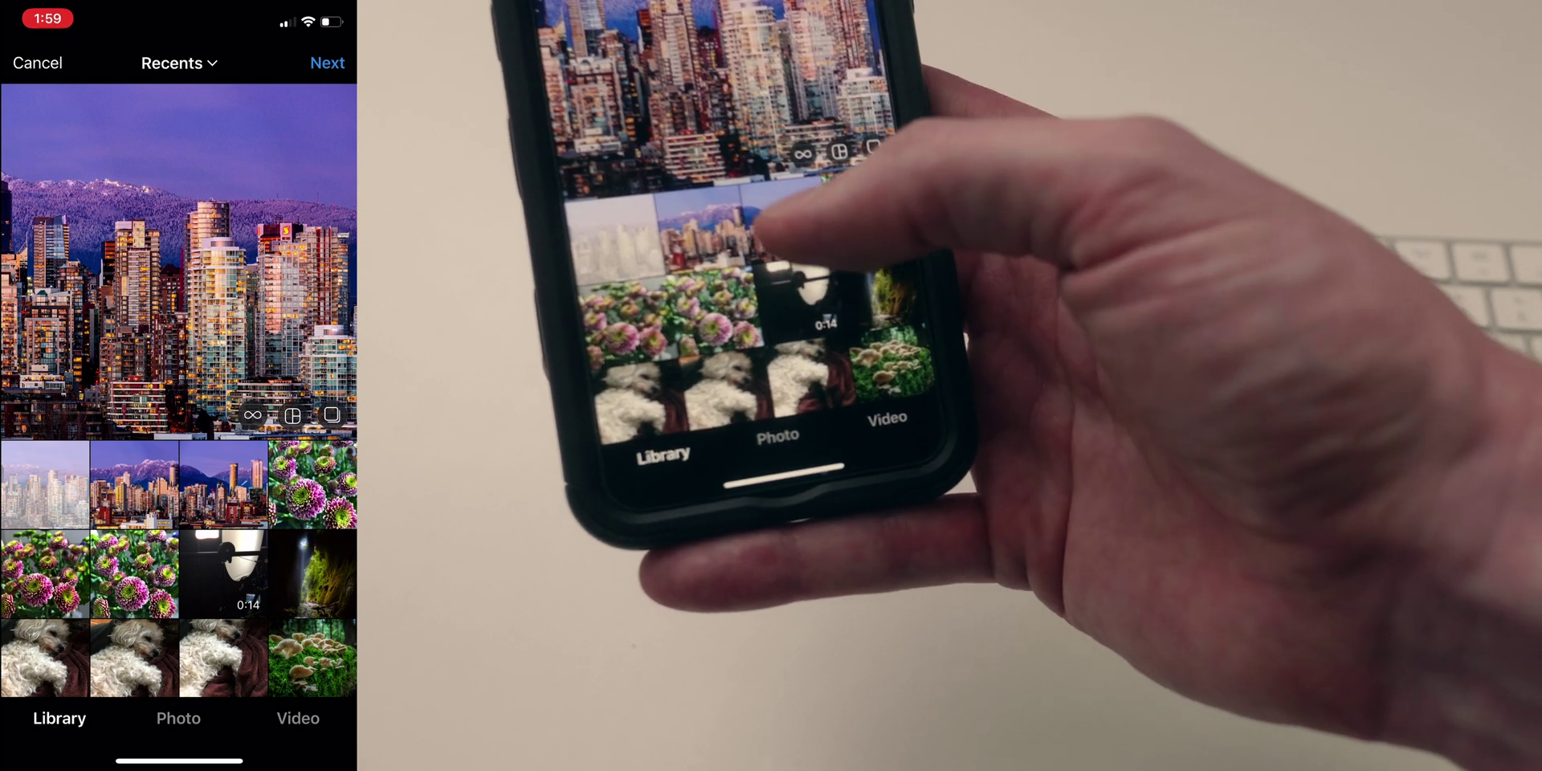
pyautogui.click(223, 485)
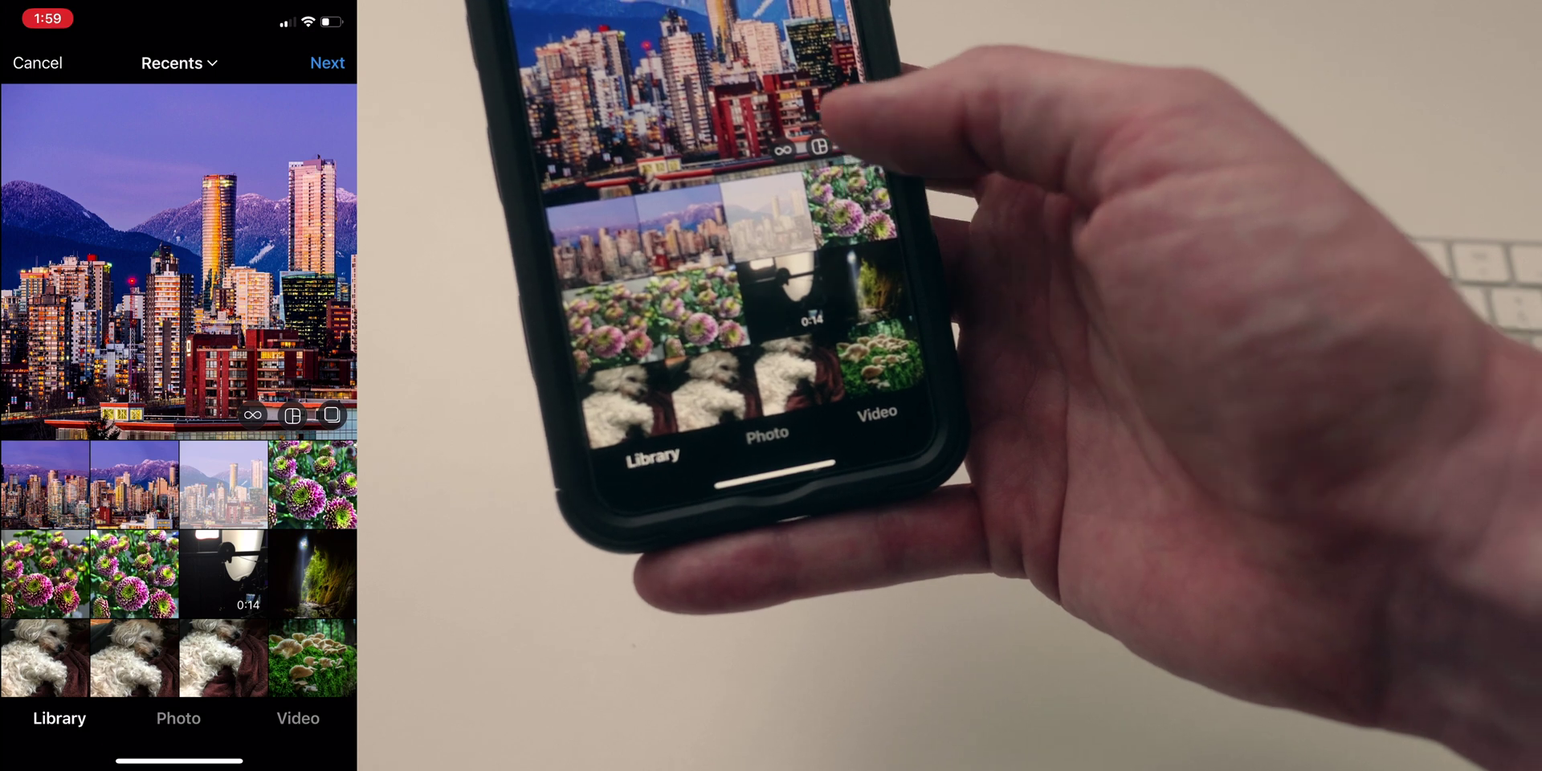
pyautogui.click(331, 415)
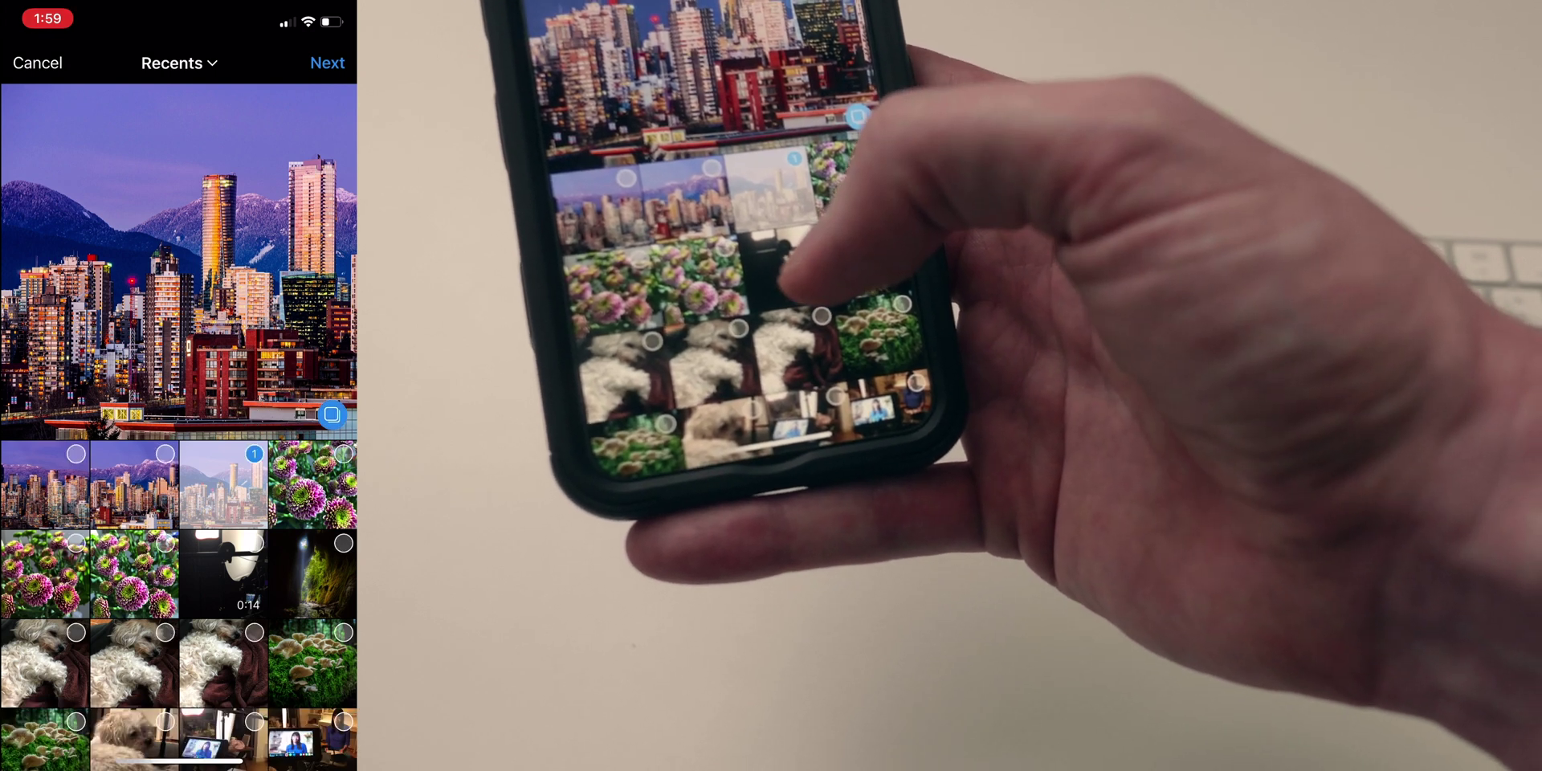
pyautogui.click(134, 484)
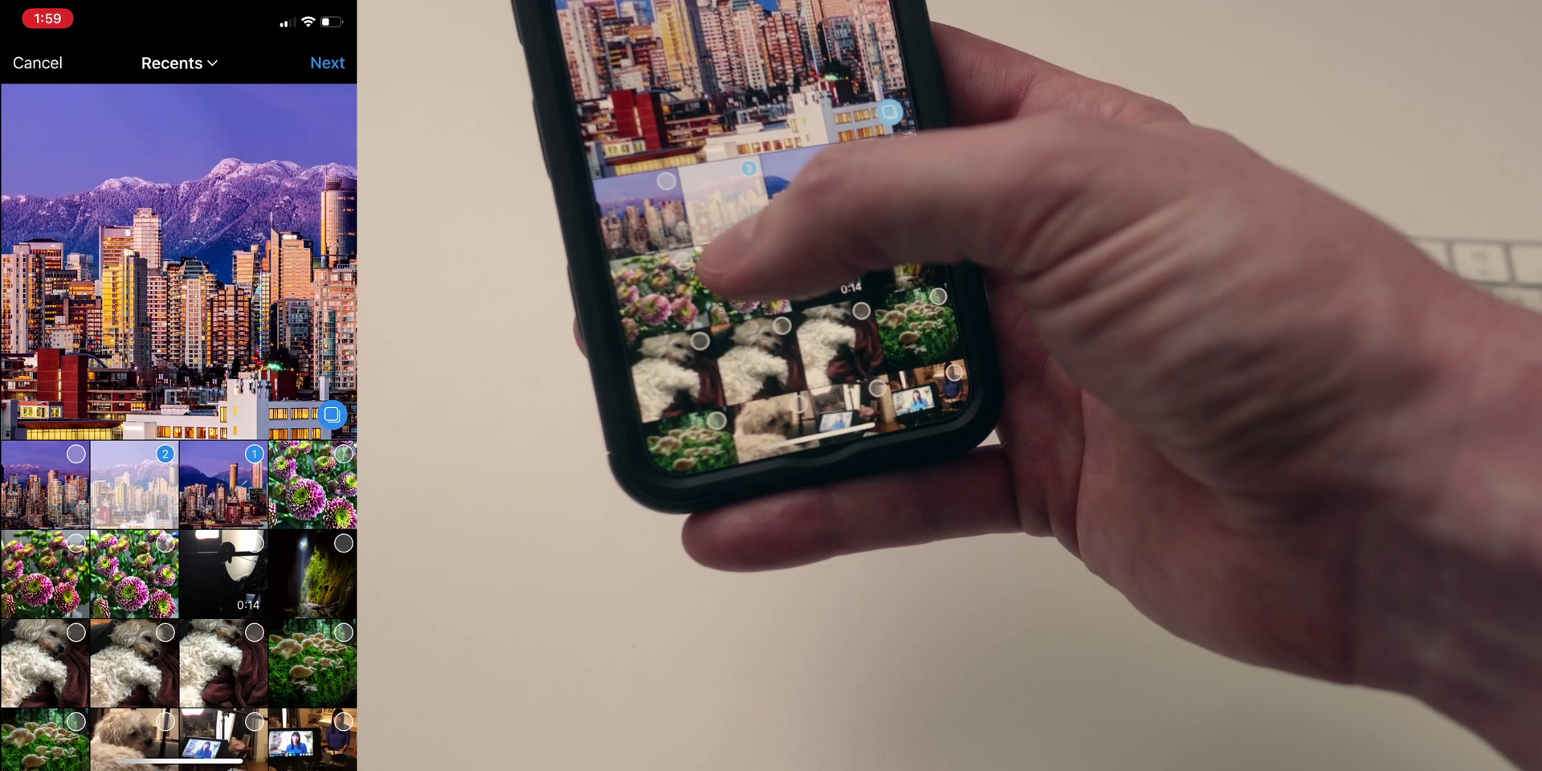
pyautogui.click(45, 484)
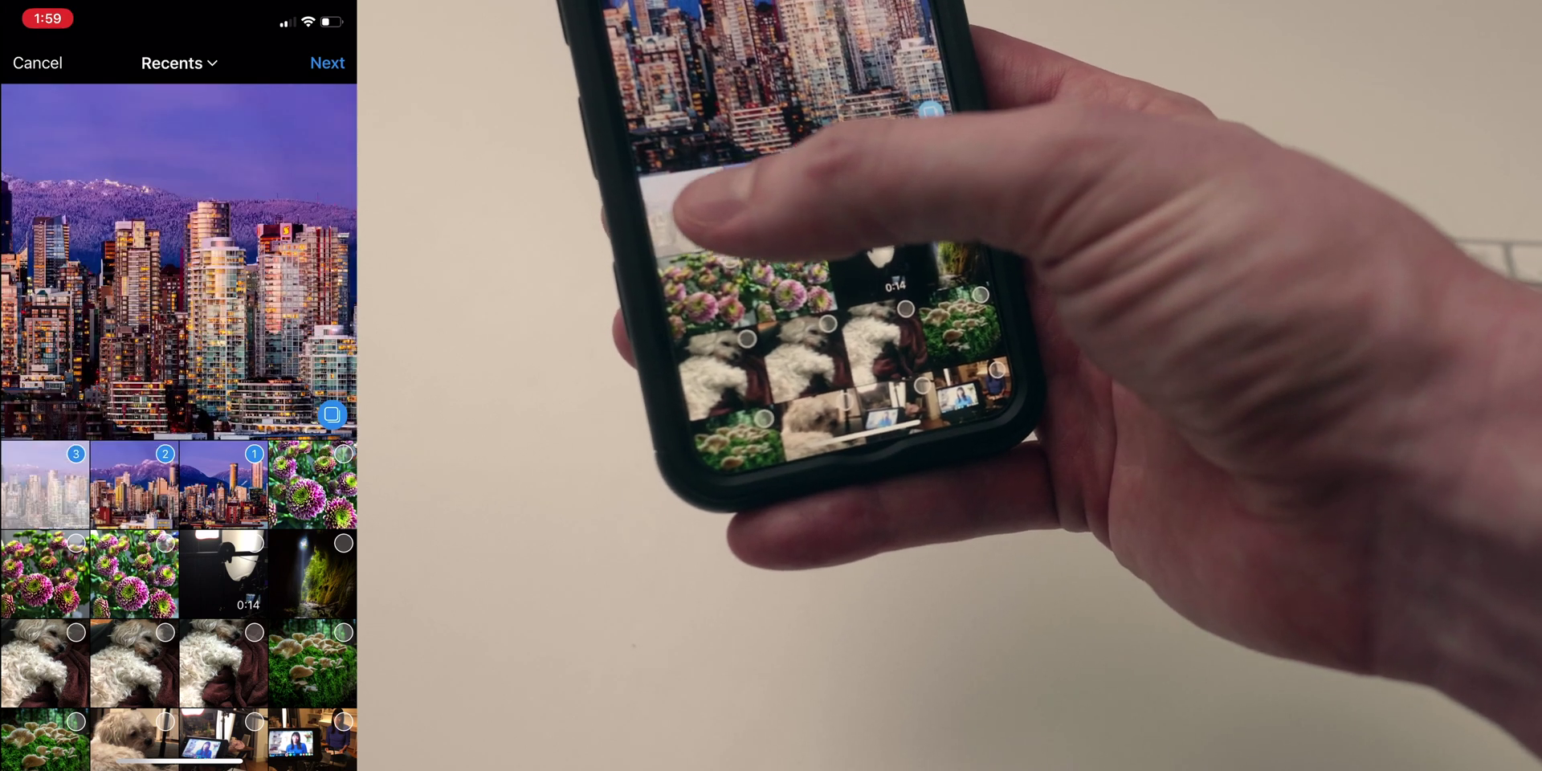
# - Continue to the filter stage and examine how the three slices join across the carousel
pyautogui.click(326, 63)
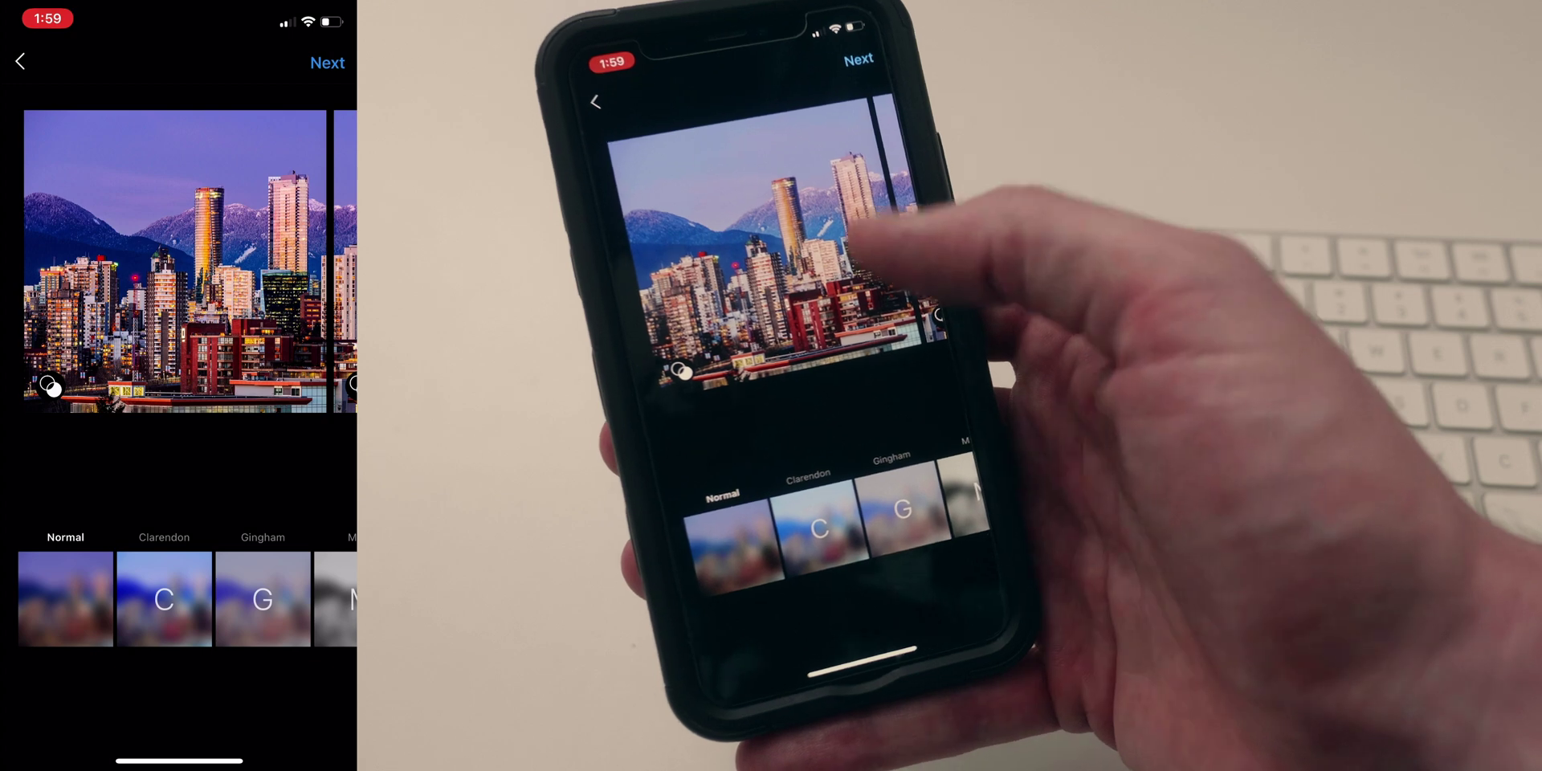
pyautogui.moveTo(265, 265); pyautogui.dragTo(165, 265)
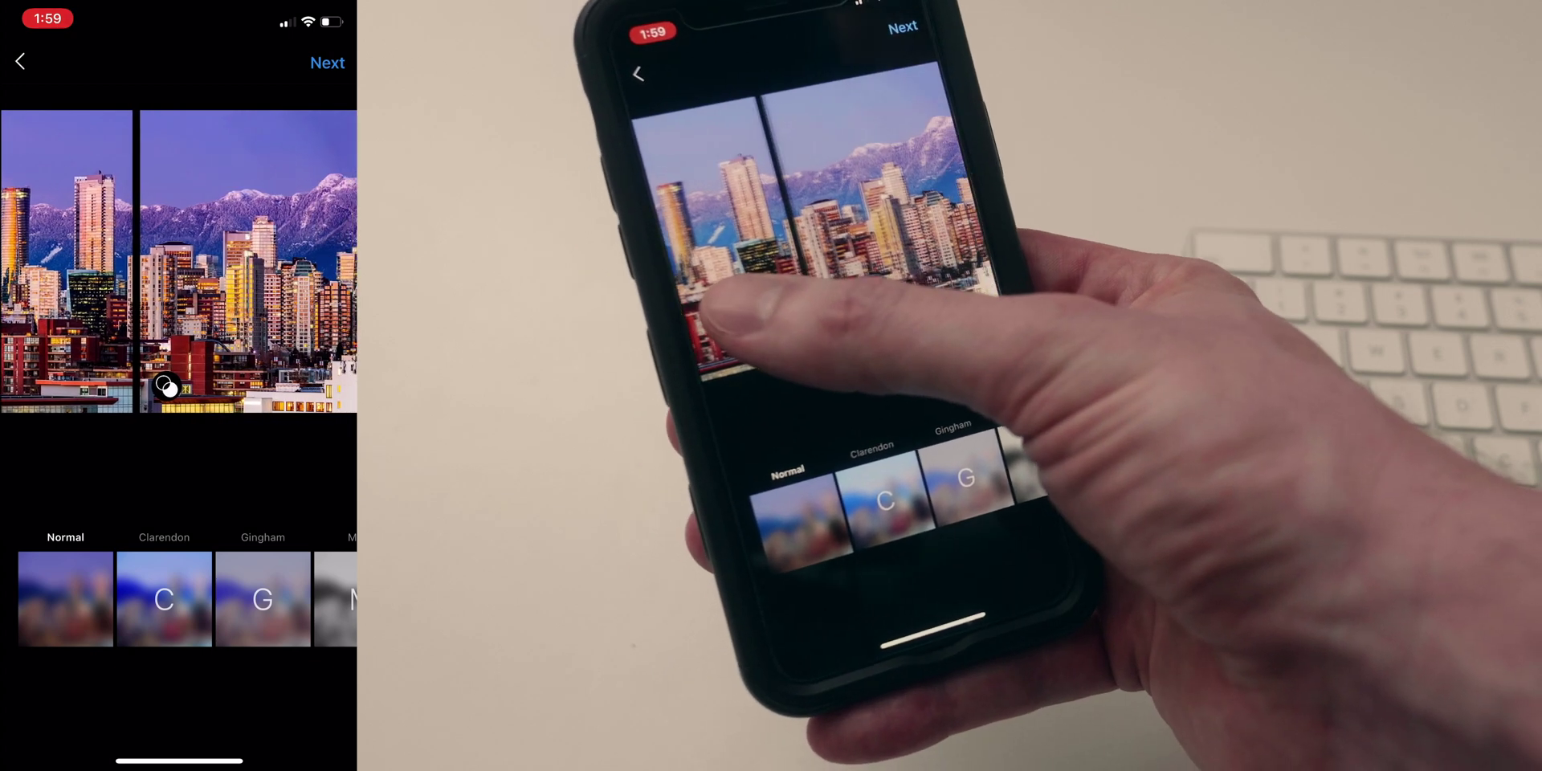
pyautogui.moveTo(305, 265); pyautogui.dragTo(120, 265)
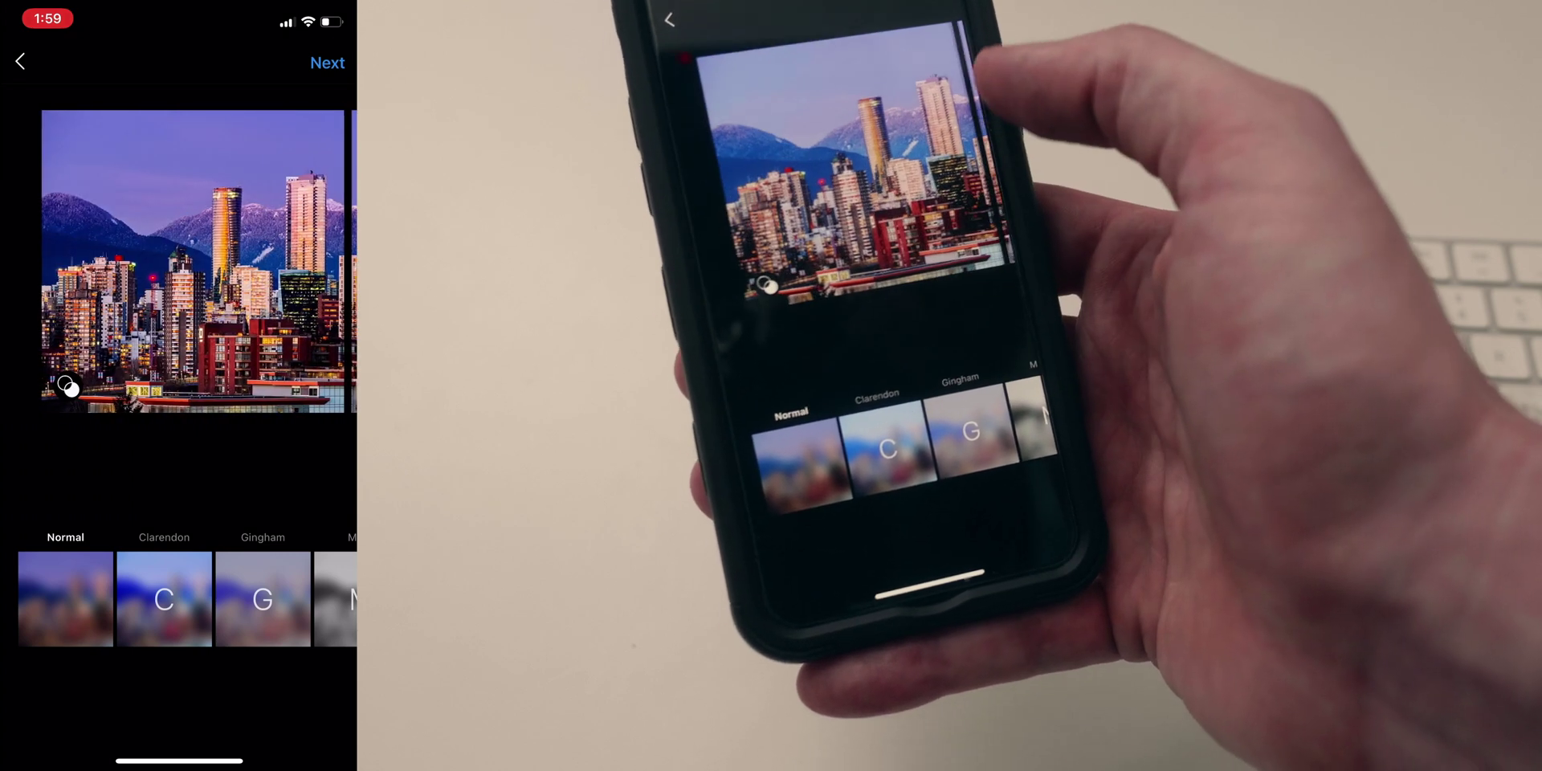
# - Continue to the post details, write the caption "Pano!" and turn off sharing to Facebook
pyautogui.click(326, 62)
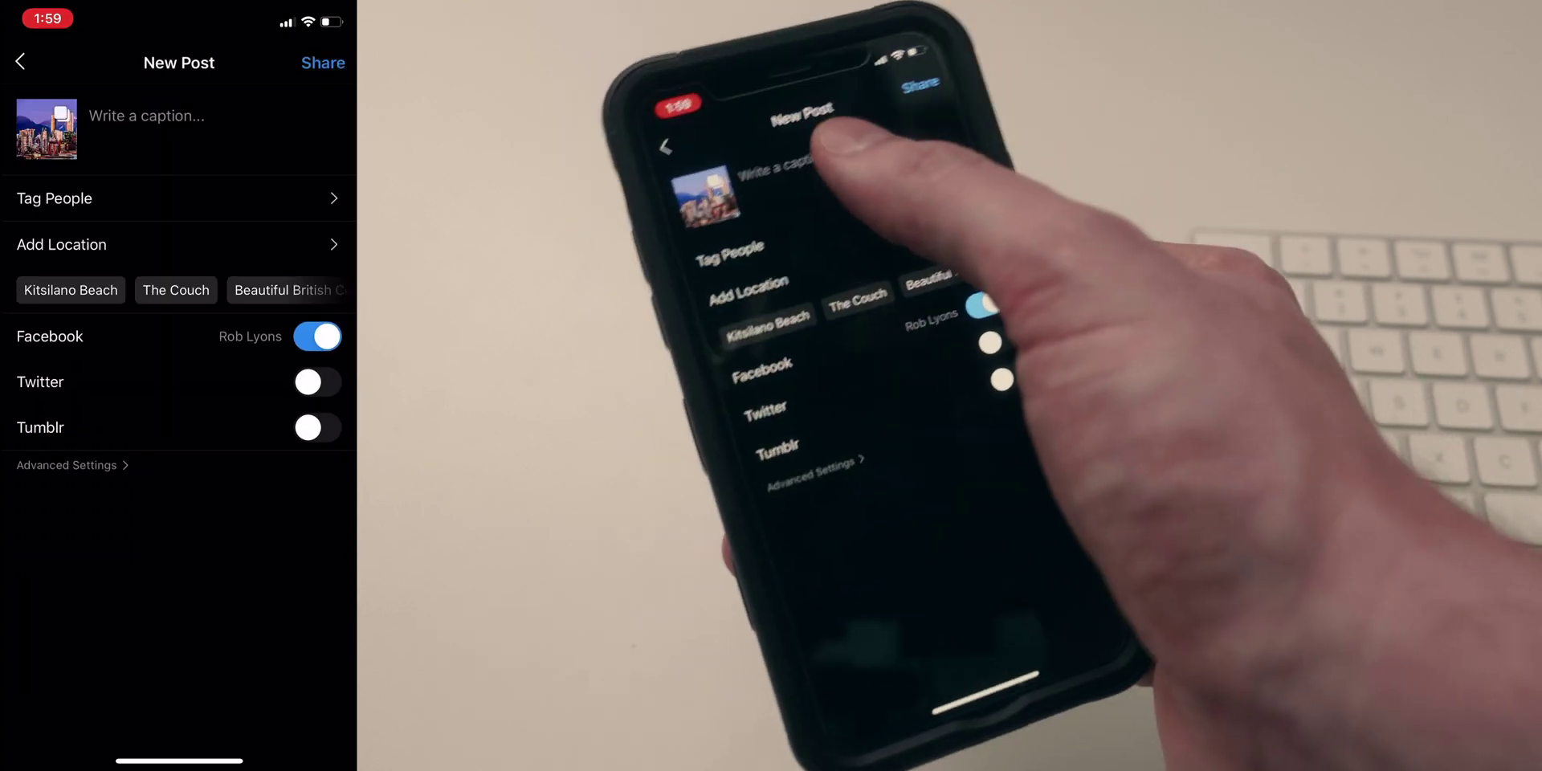
pyautogui.click(147, 115)
pyautogui.write('Pano')
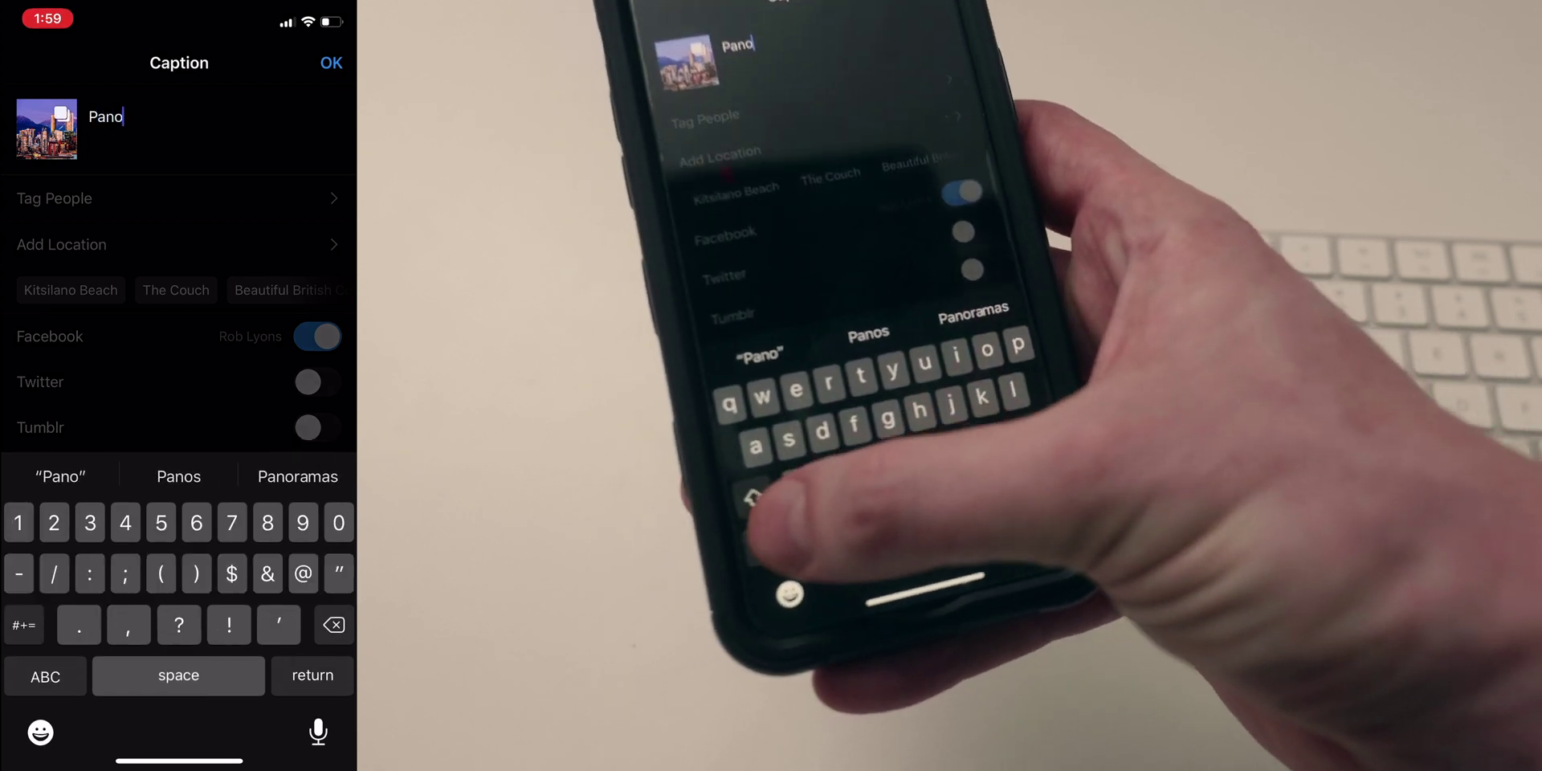
pyautogui.write('!')
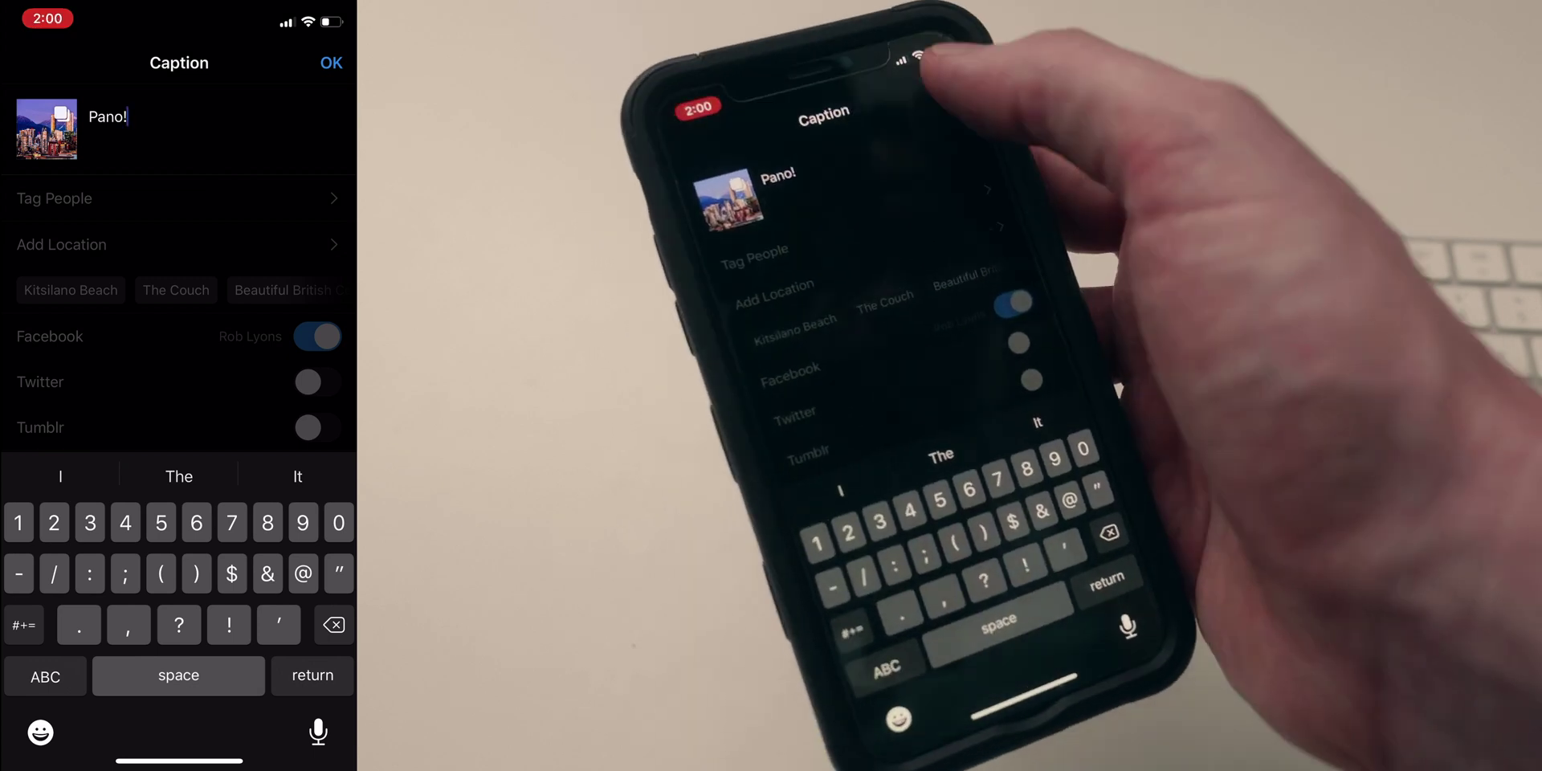
pyautogui.click(330, 62)
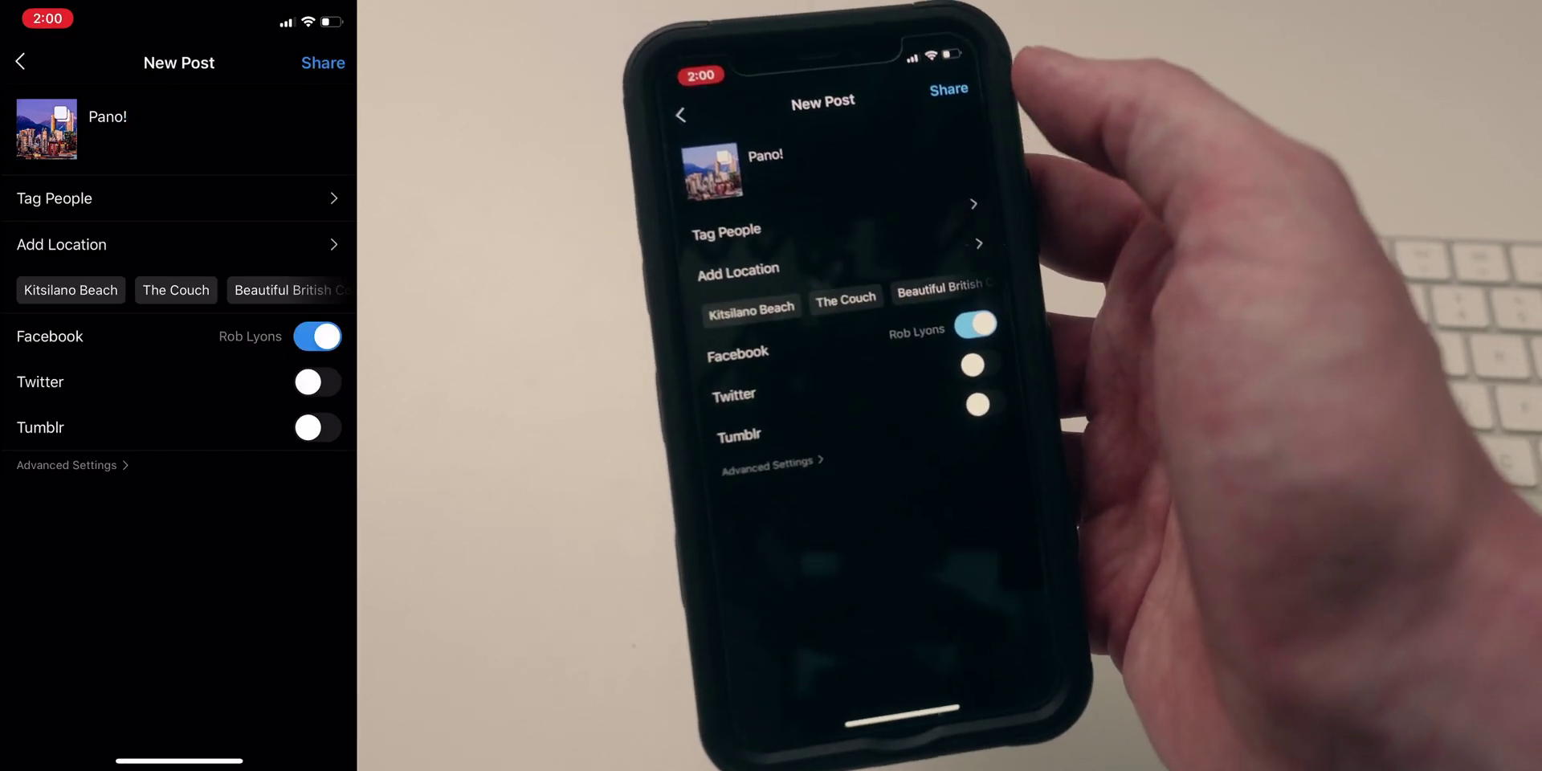
pyautogui.click(317, 336)
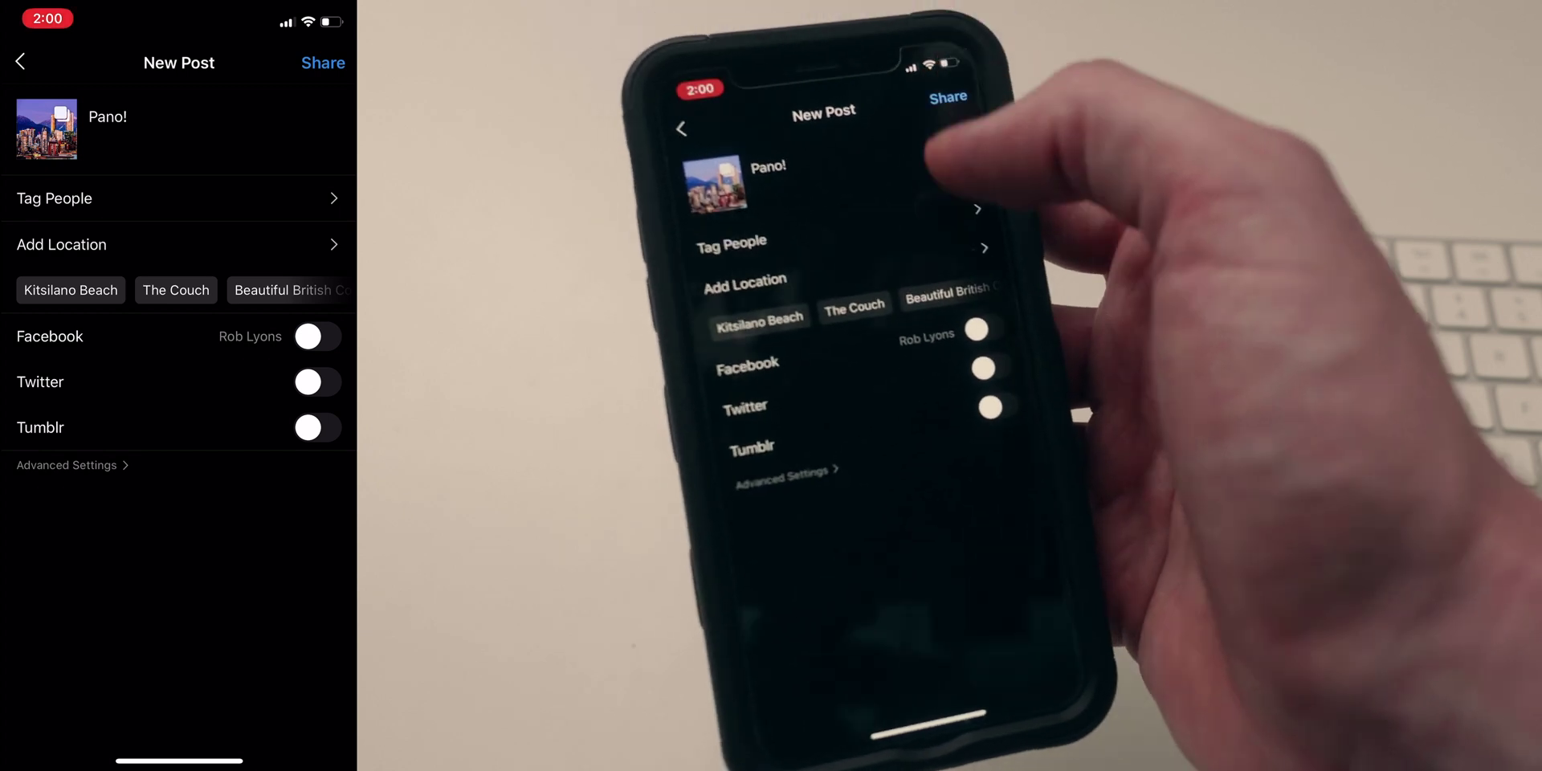